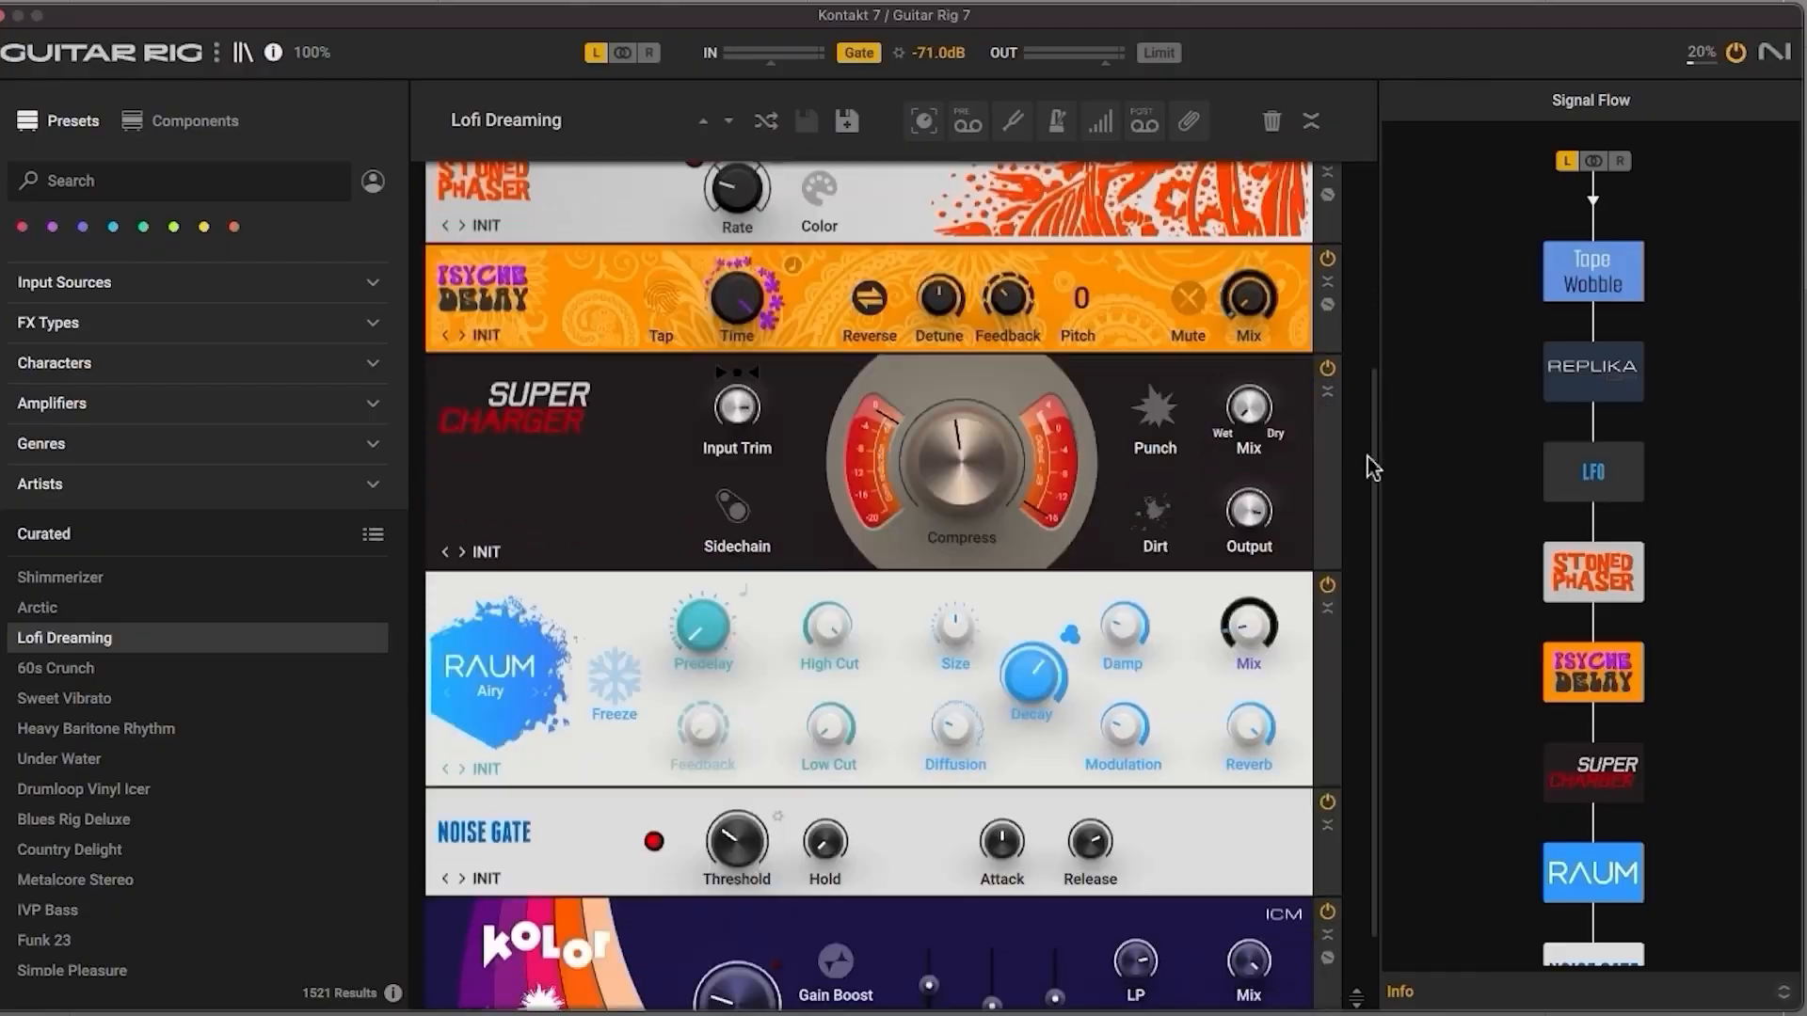
# Step: Load the curated Under Water preset, look through its effects rack and audition the presets that follow it
pyautogui.scroll(-2, 515, 696)
pyautogui.click(142, 760)
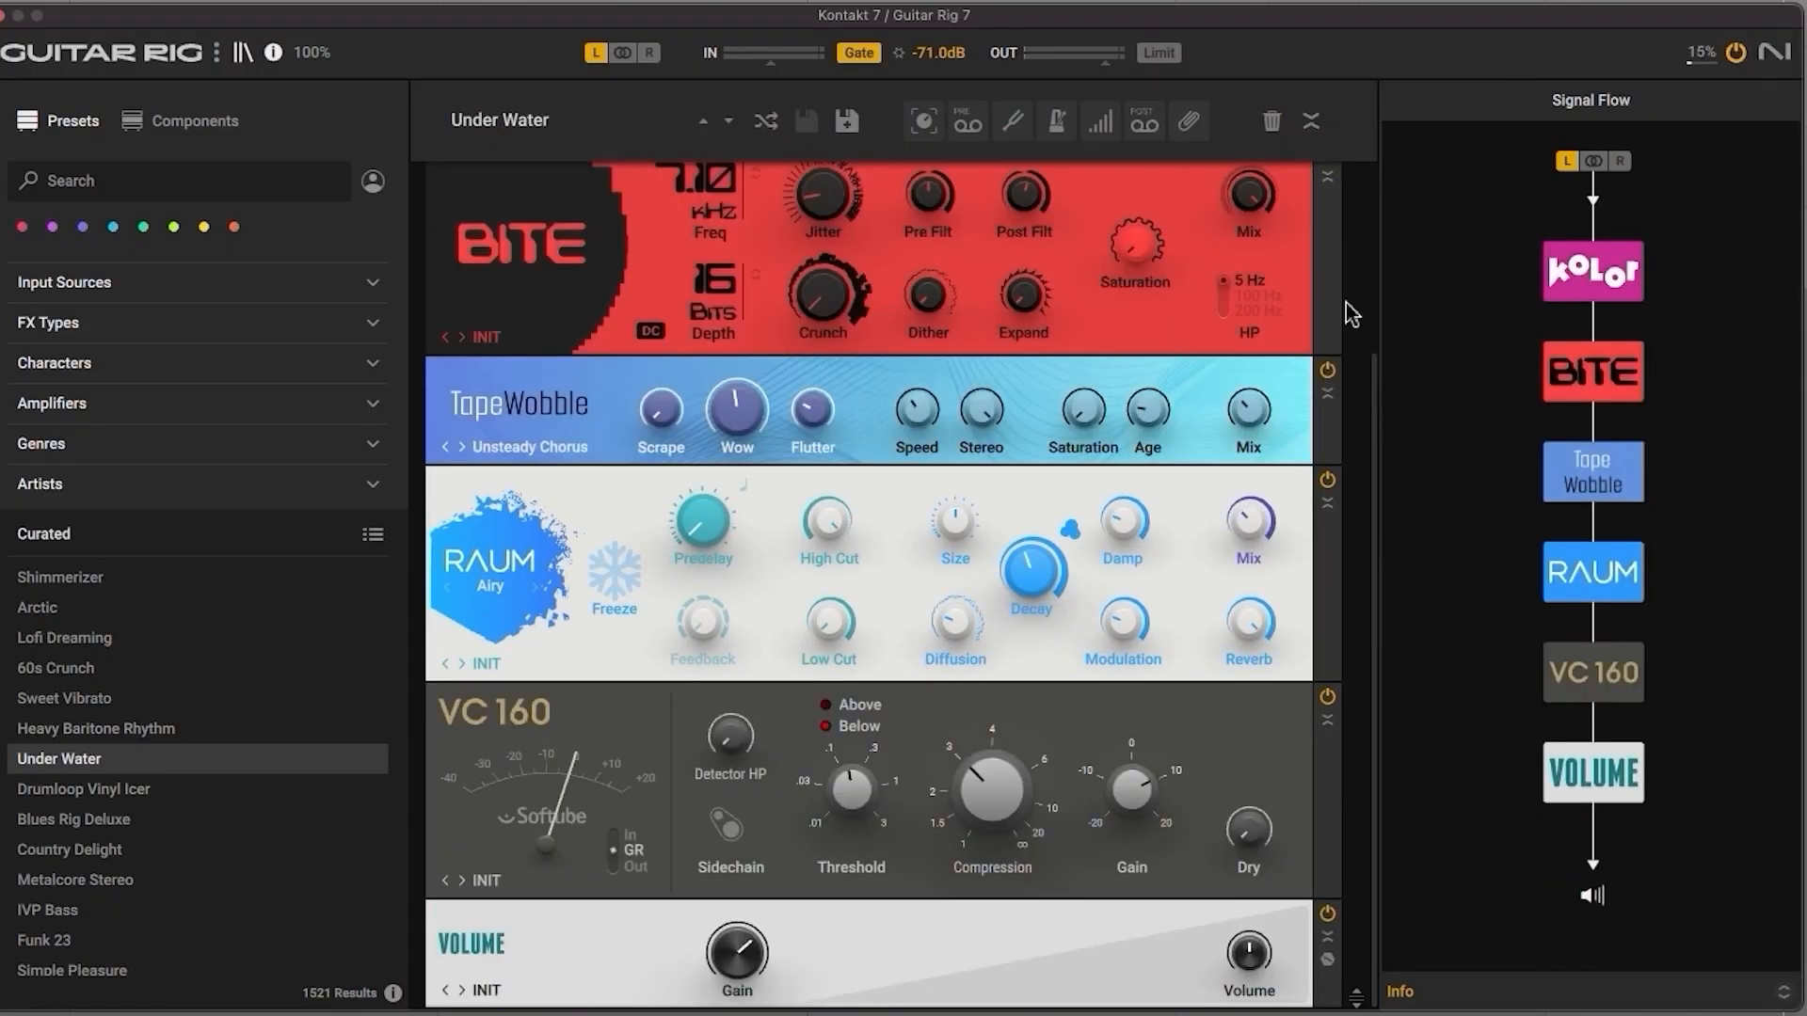
pyautogui.scroll(2, 1262, 323)
pyautogui.press('Down')
pyautogui.press('Down')
pyautogui.press('Down')
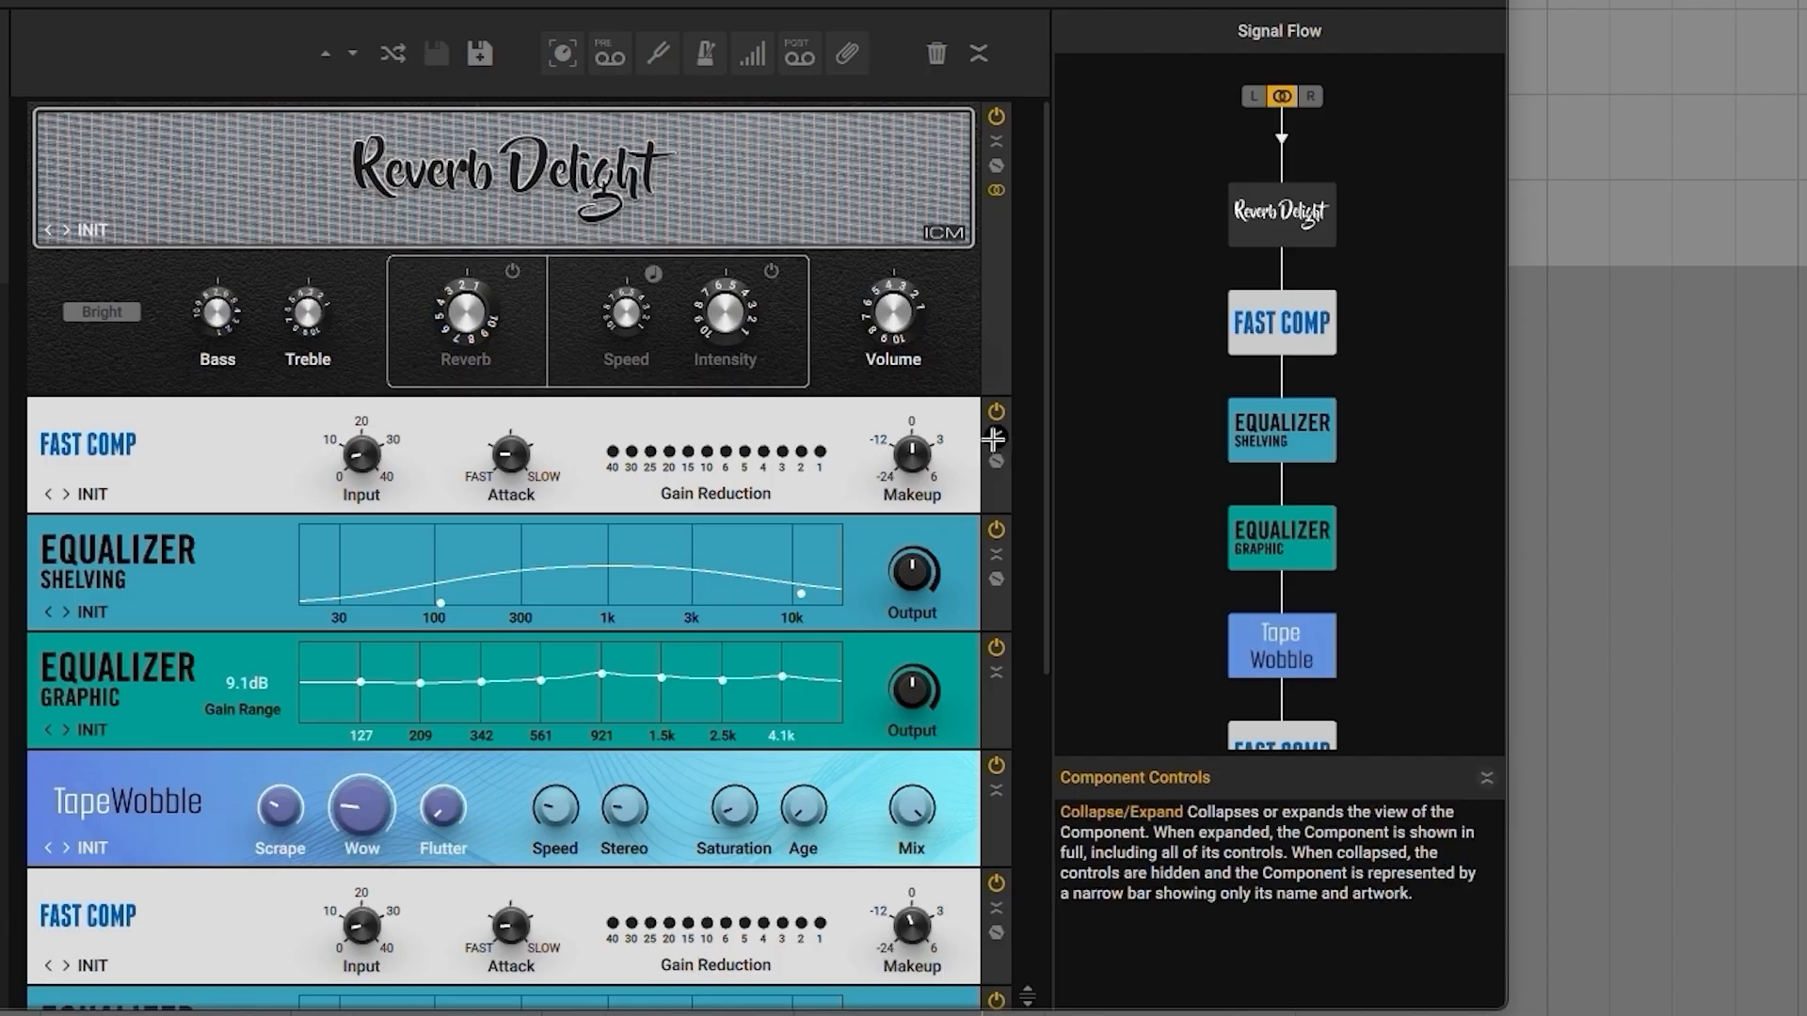
# Step: Bypass the Fast Comp, Equalizer Shelving and Equalizer Graphic below the Reverb Delight amp, and re-enable them to compare the sound
pyautogui.click(996, 411)
pyautogui.click(996, 529)
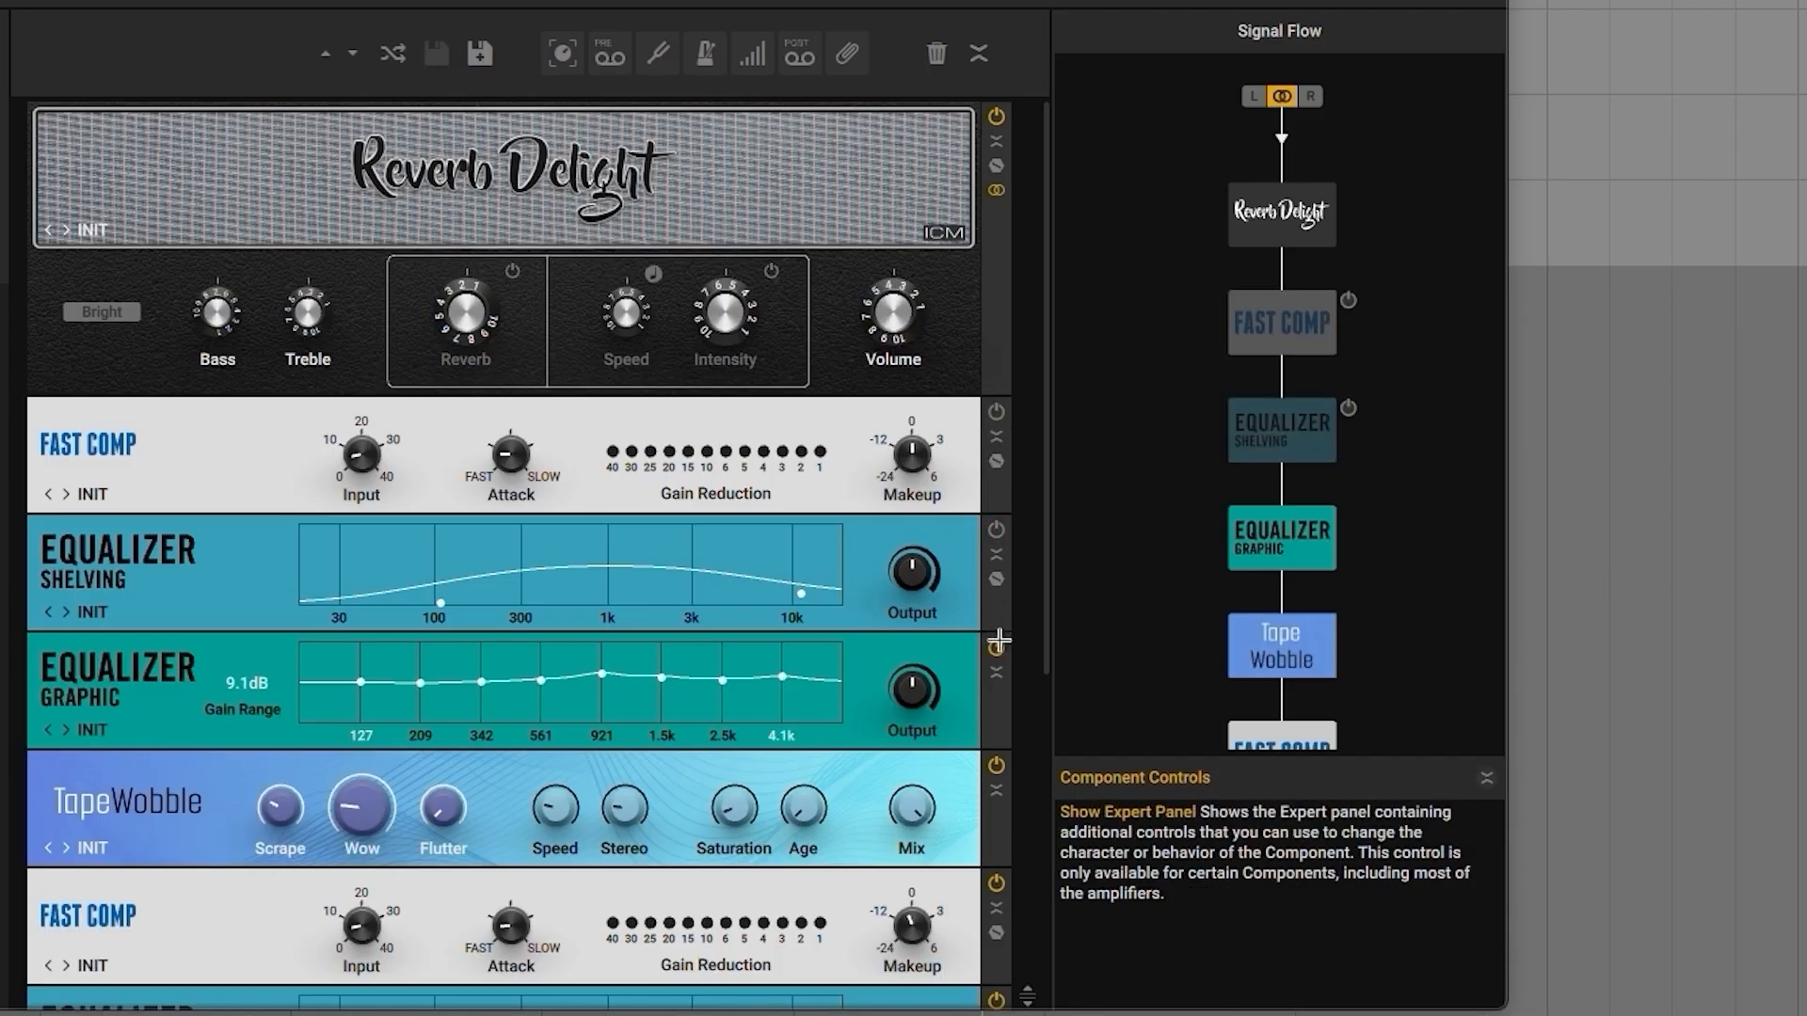
pyautogui.click(996, 648)
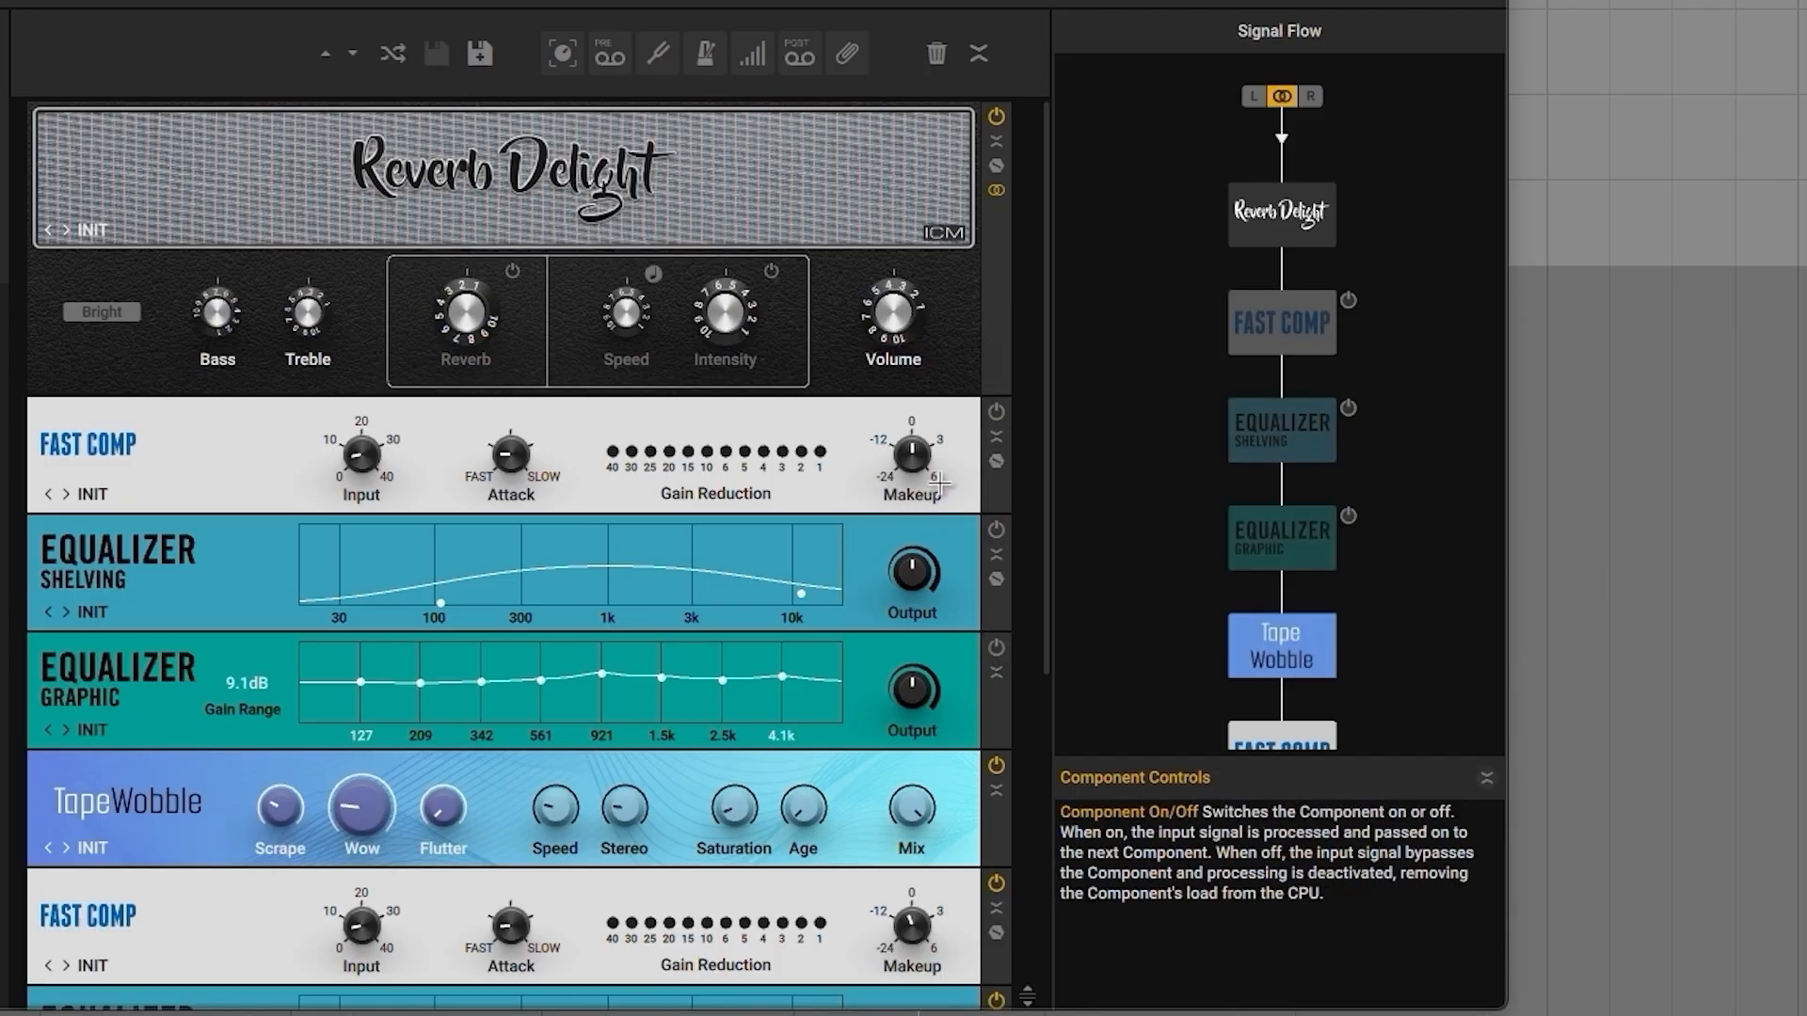
pyautogui.click(996, 411)
pyautogui.click(996, 529)
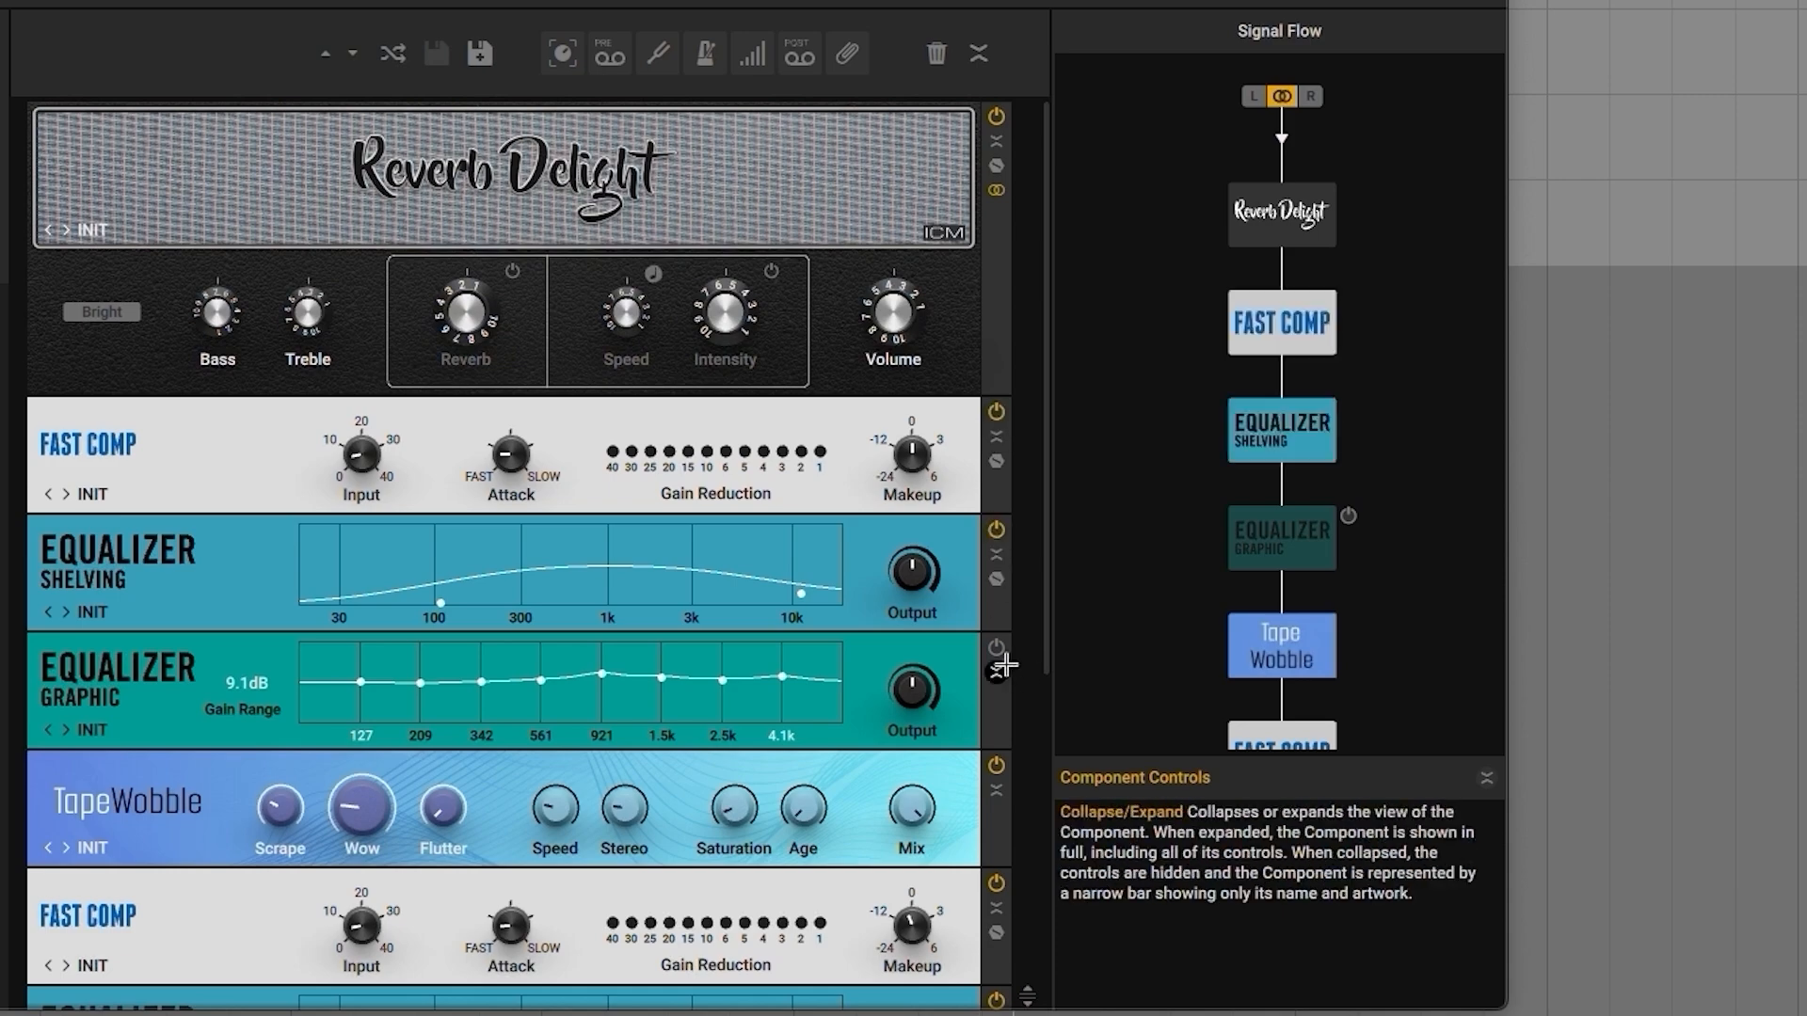
pyautogui.click(996, 649)
# Step: Adjust the vibrato depth in MVibrato and the Scrape amount on the Tape Wobble
pyautogui.scroll(-5, 889, 555)
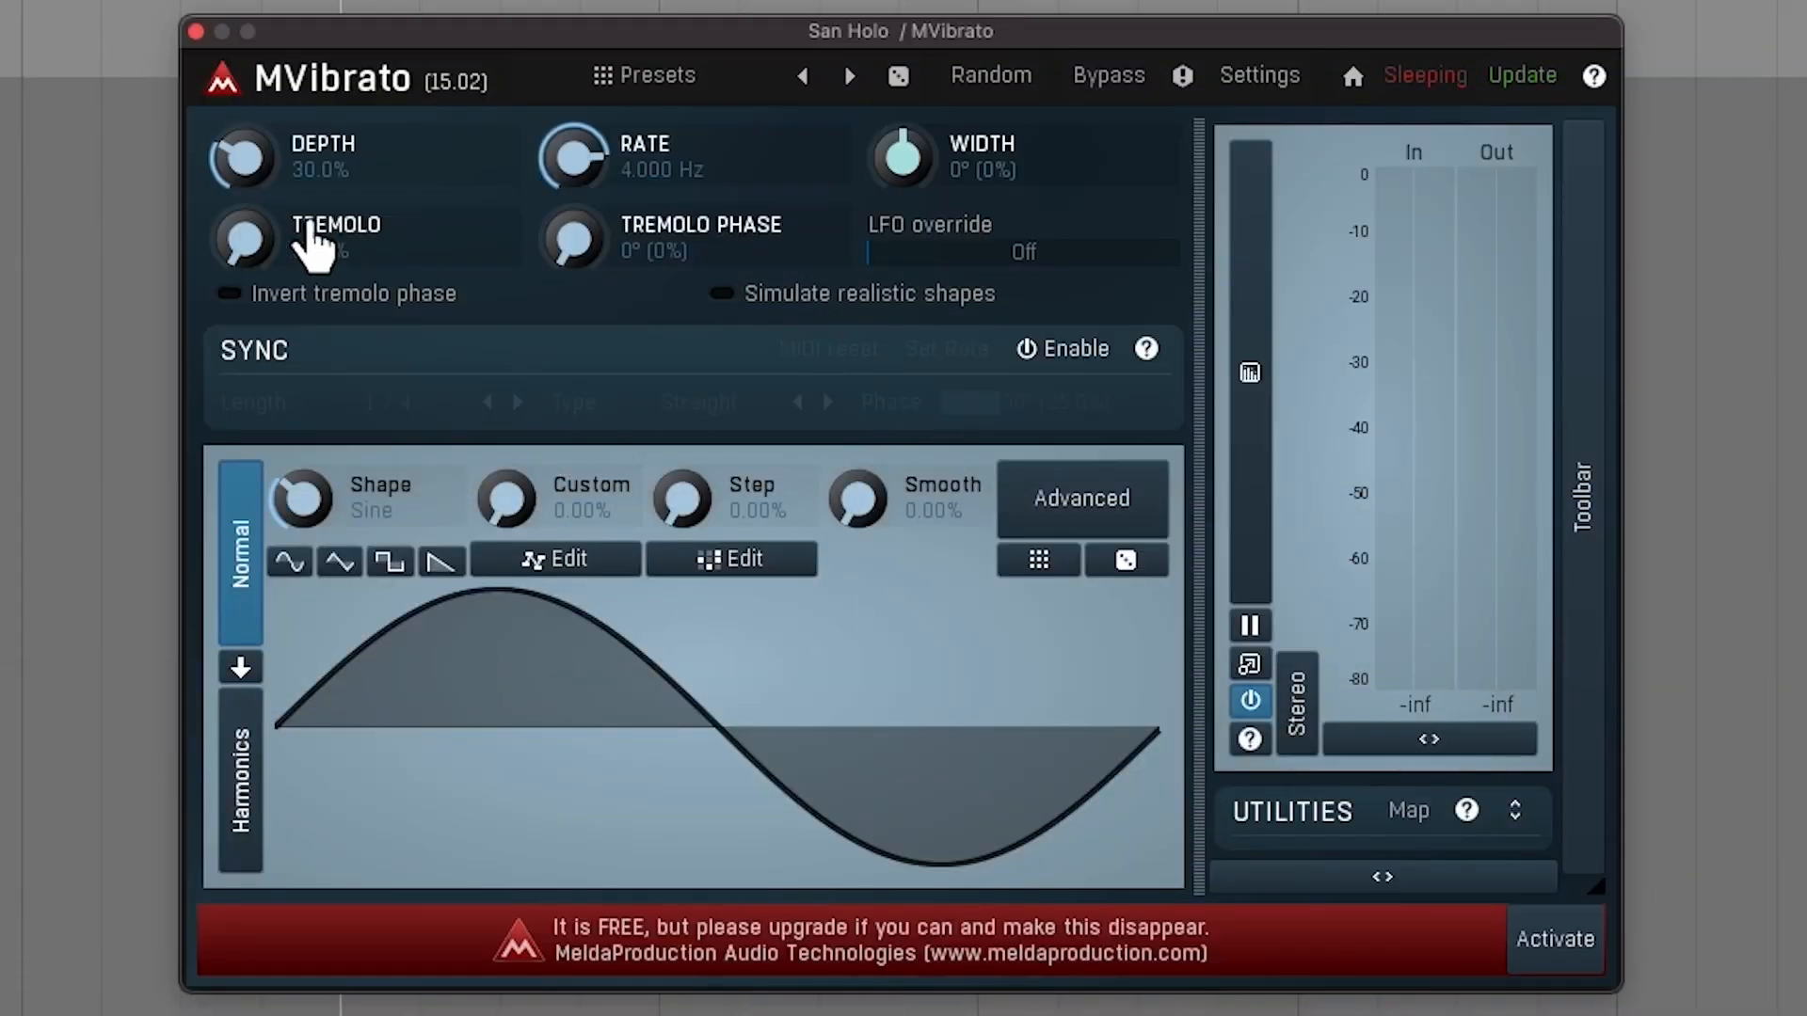
pyautogui.moveTo(245, 158); pyautogui.dragTo(244, 142)
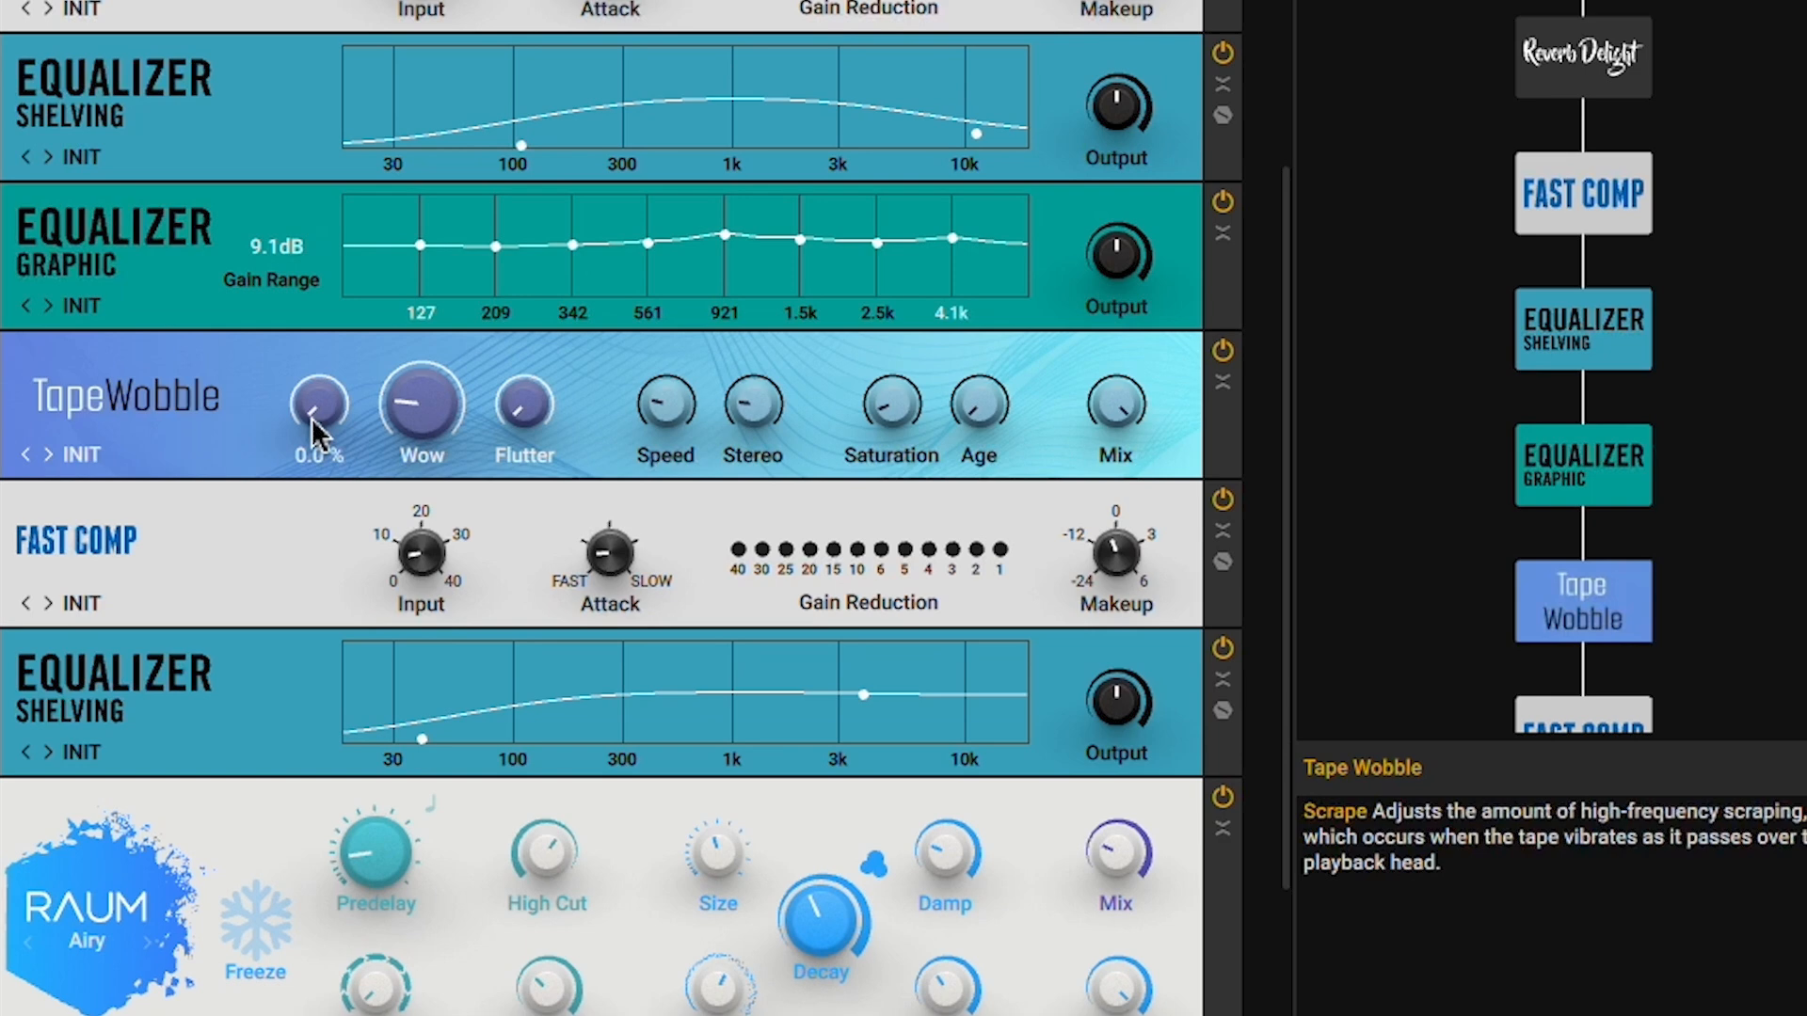
pyautogui.moveTo(312, 417); pyautogui.dragTo(316, 376)
pyautogui.moveTo(329, 186); pyautogui.dragTo(329, 205)
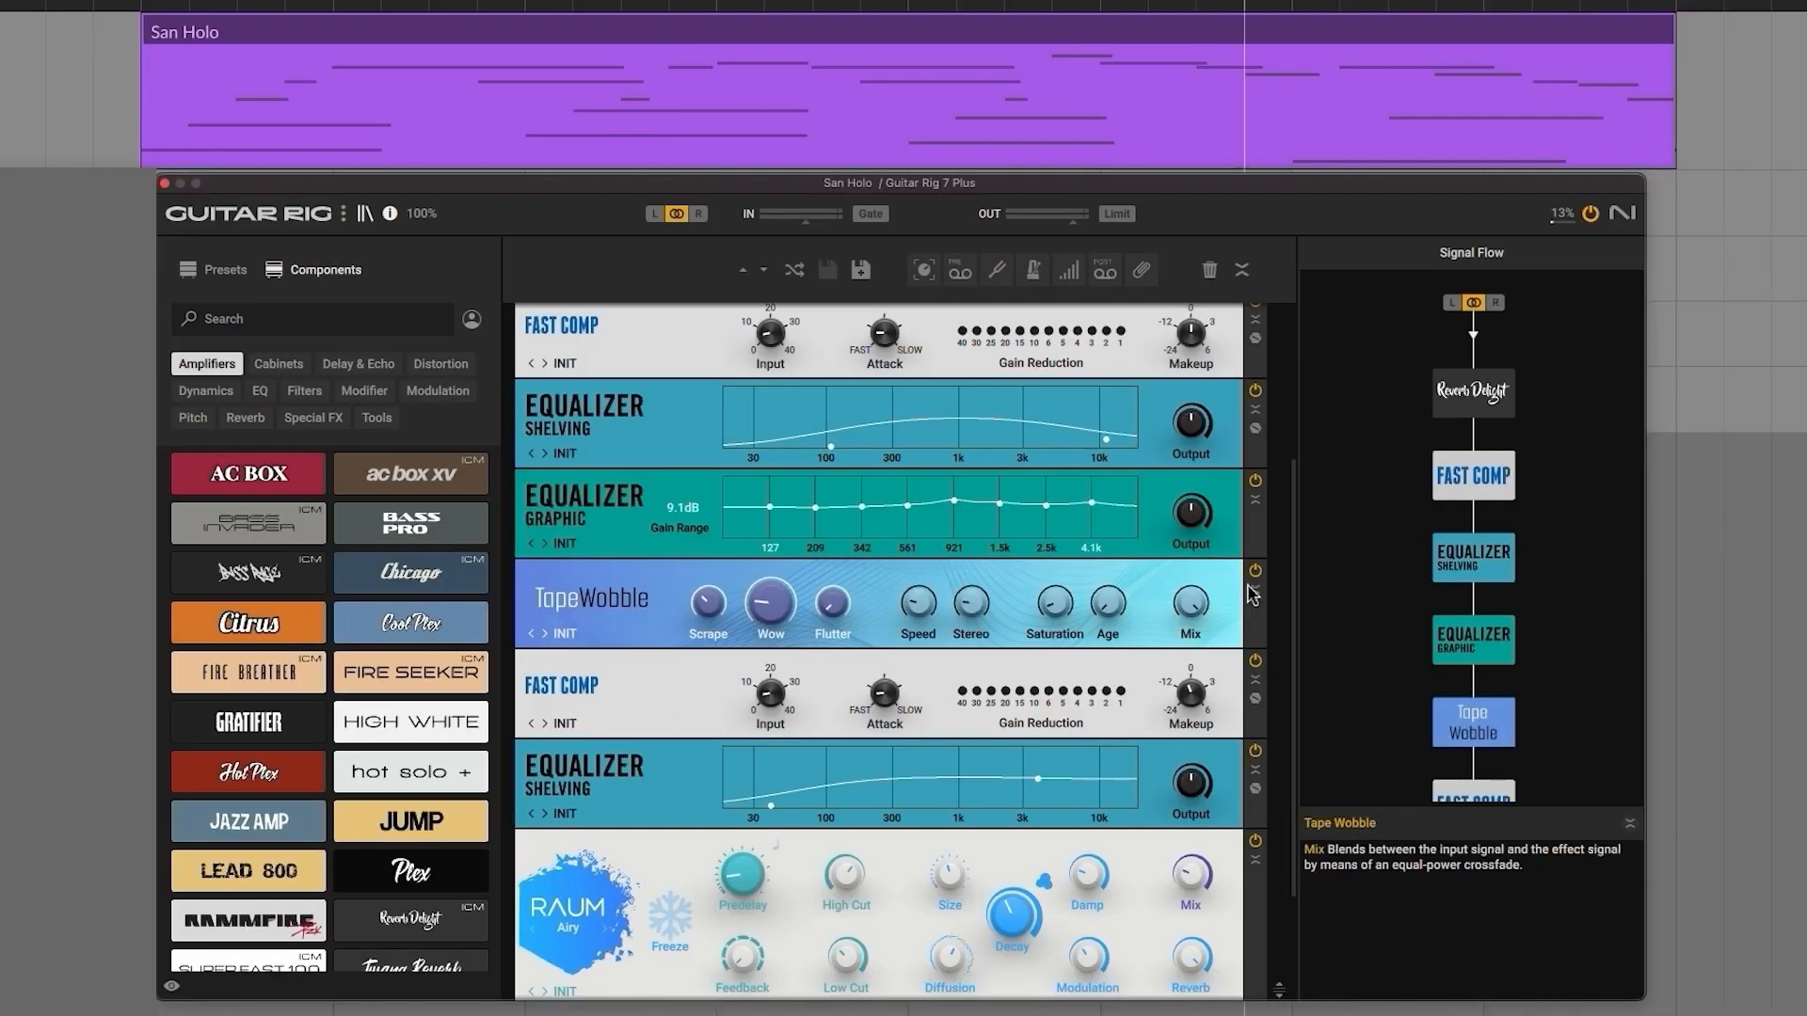
# Step: Bypass the Tape Wobble in the San Holo effects chain and look over the rest of the rack
pyautogui.click(1256, 571)
pyautogui.scroll(-2, 1223, 603)
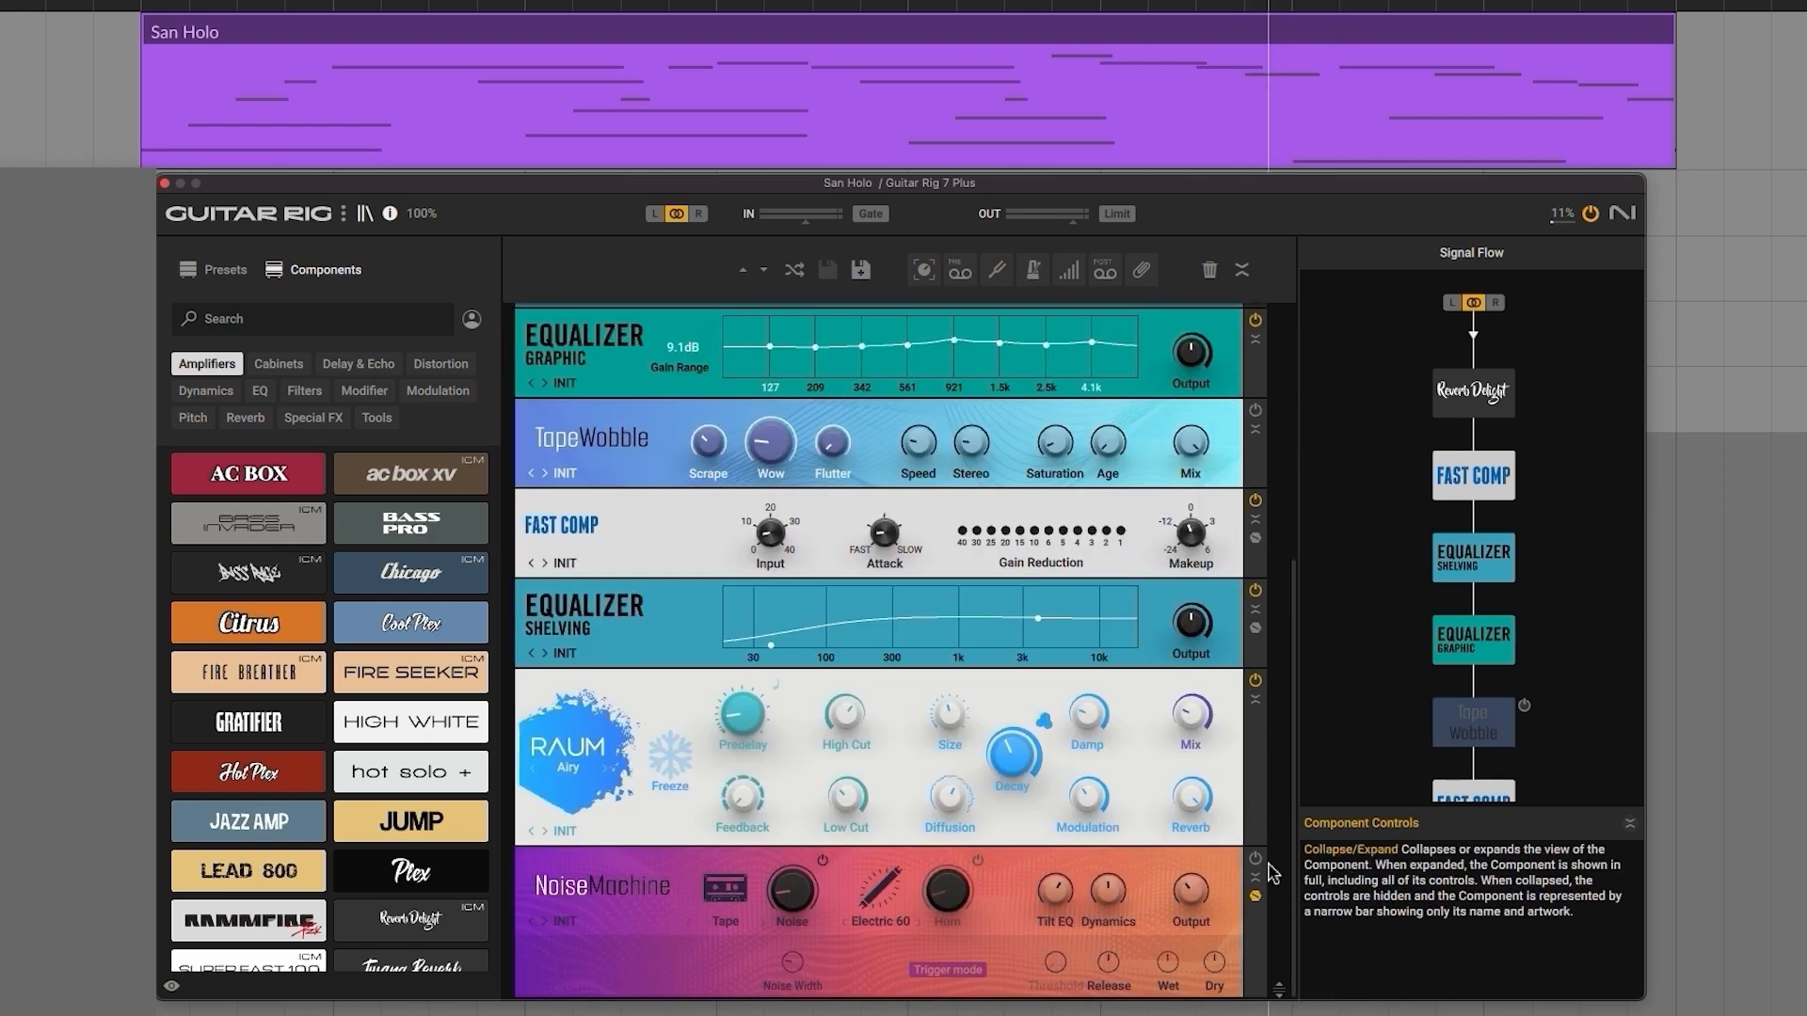
pyautogui.scroll(5, 1277, 858)
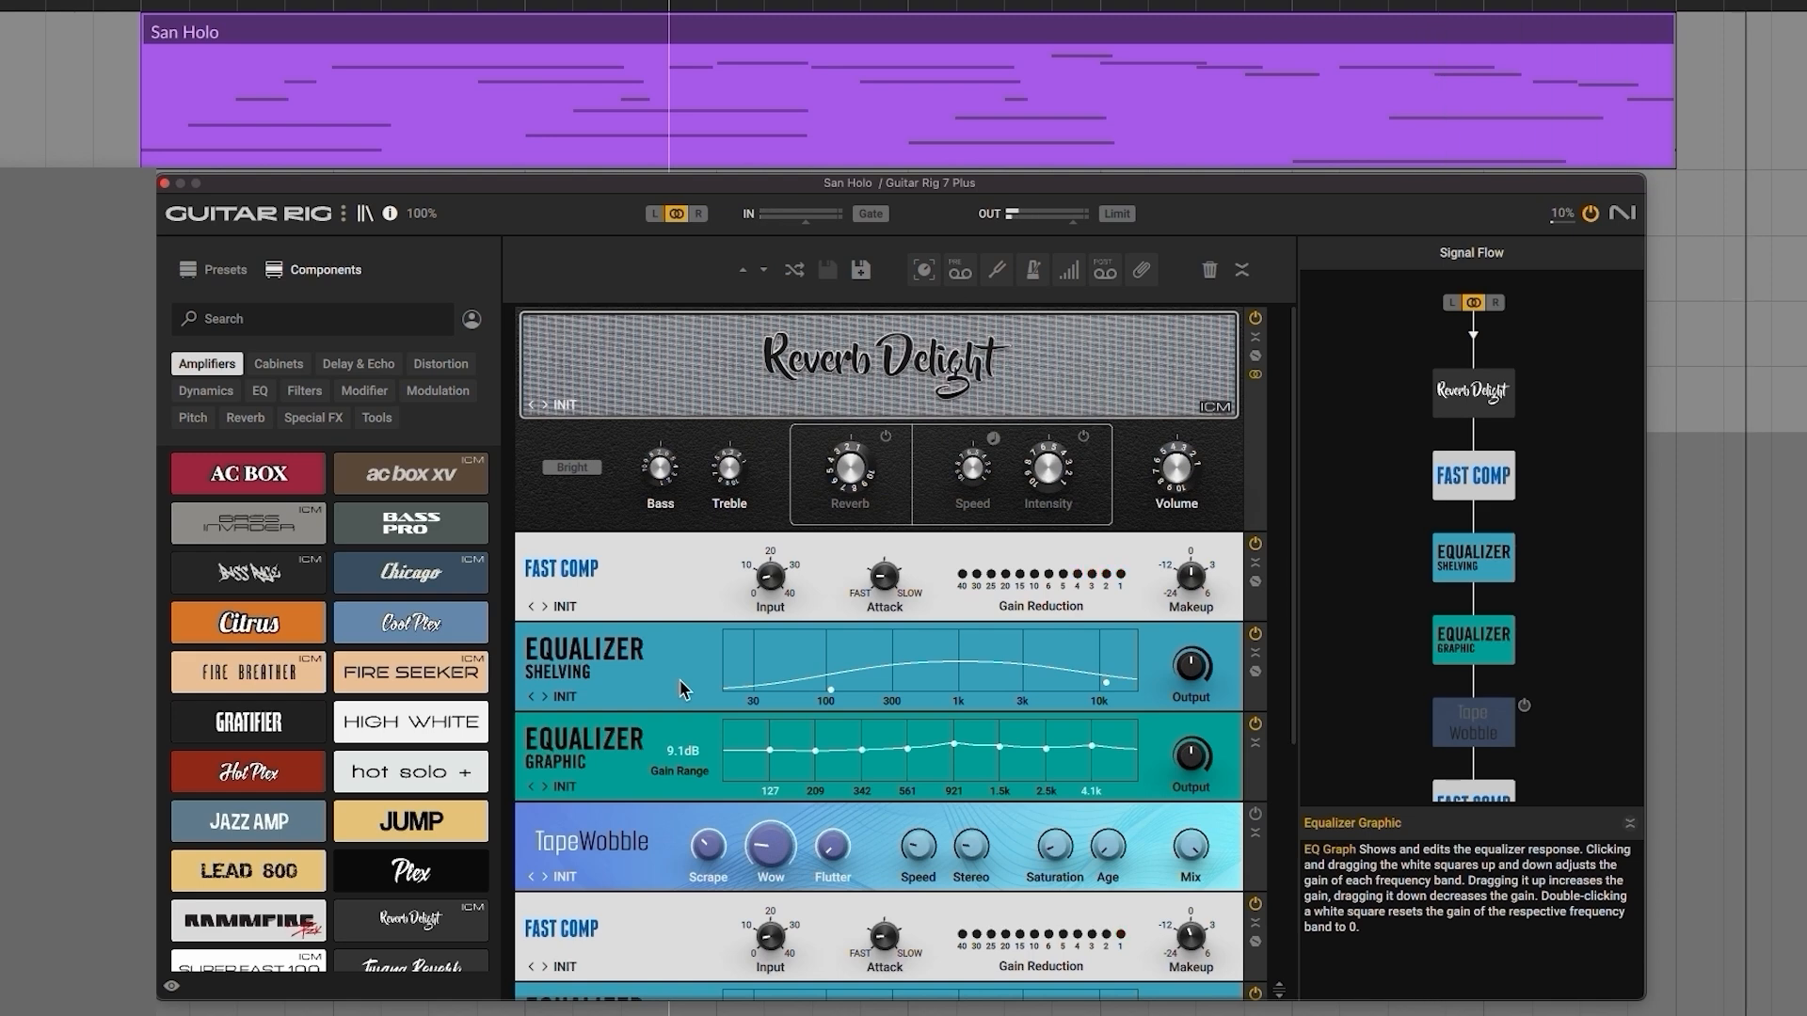
pyautogui.scroll(-5, 1270, 475)
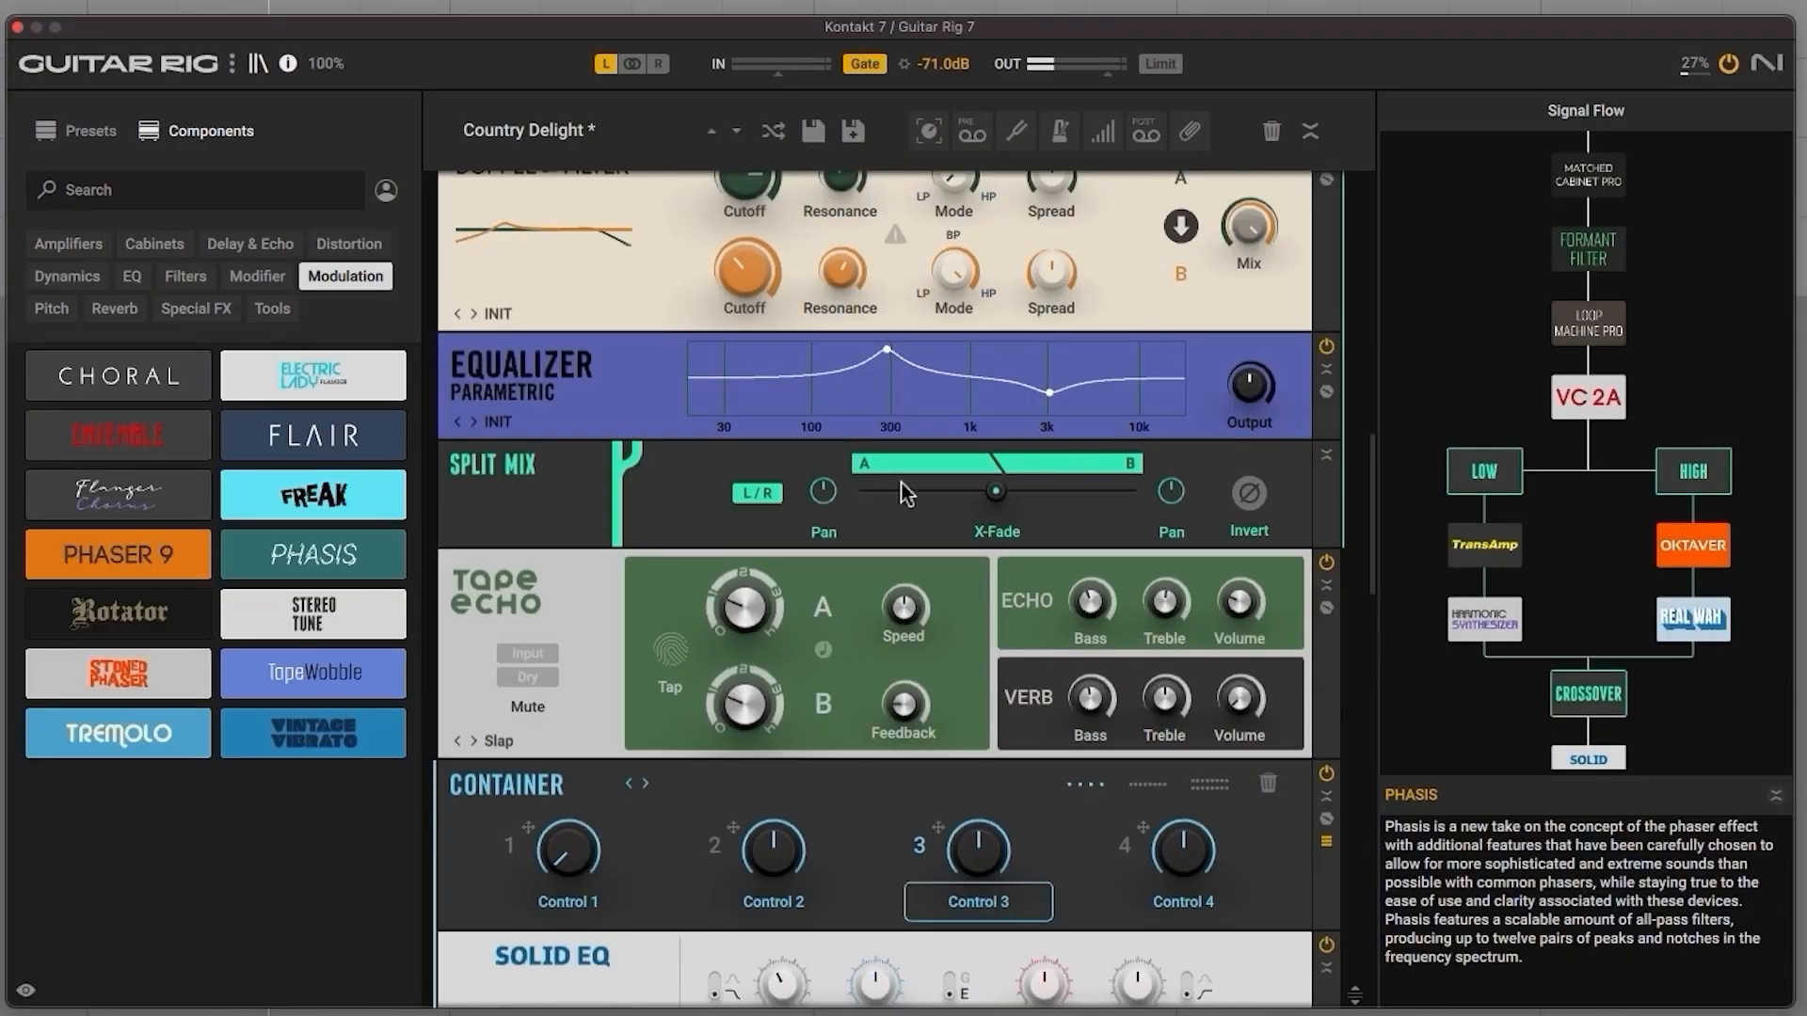
# Step: Insert the Stoned Phaser into the Country Delight rack between the Tape Echo and the Container
pyautogui.moveTo(827, 783); pyautogui.dragTo(1183, 815)
pyautogui.moveTo(1047, 871); pyautogui.dragTo(979, 725)
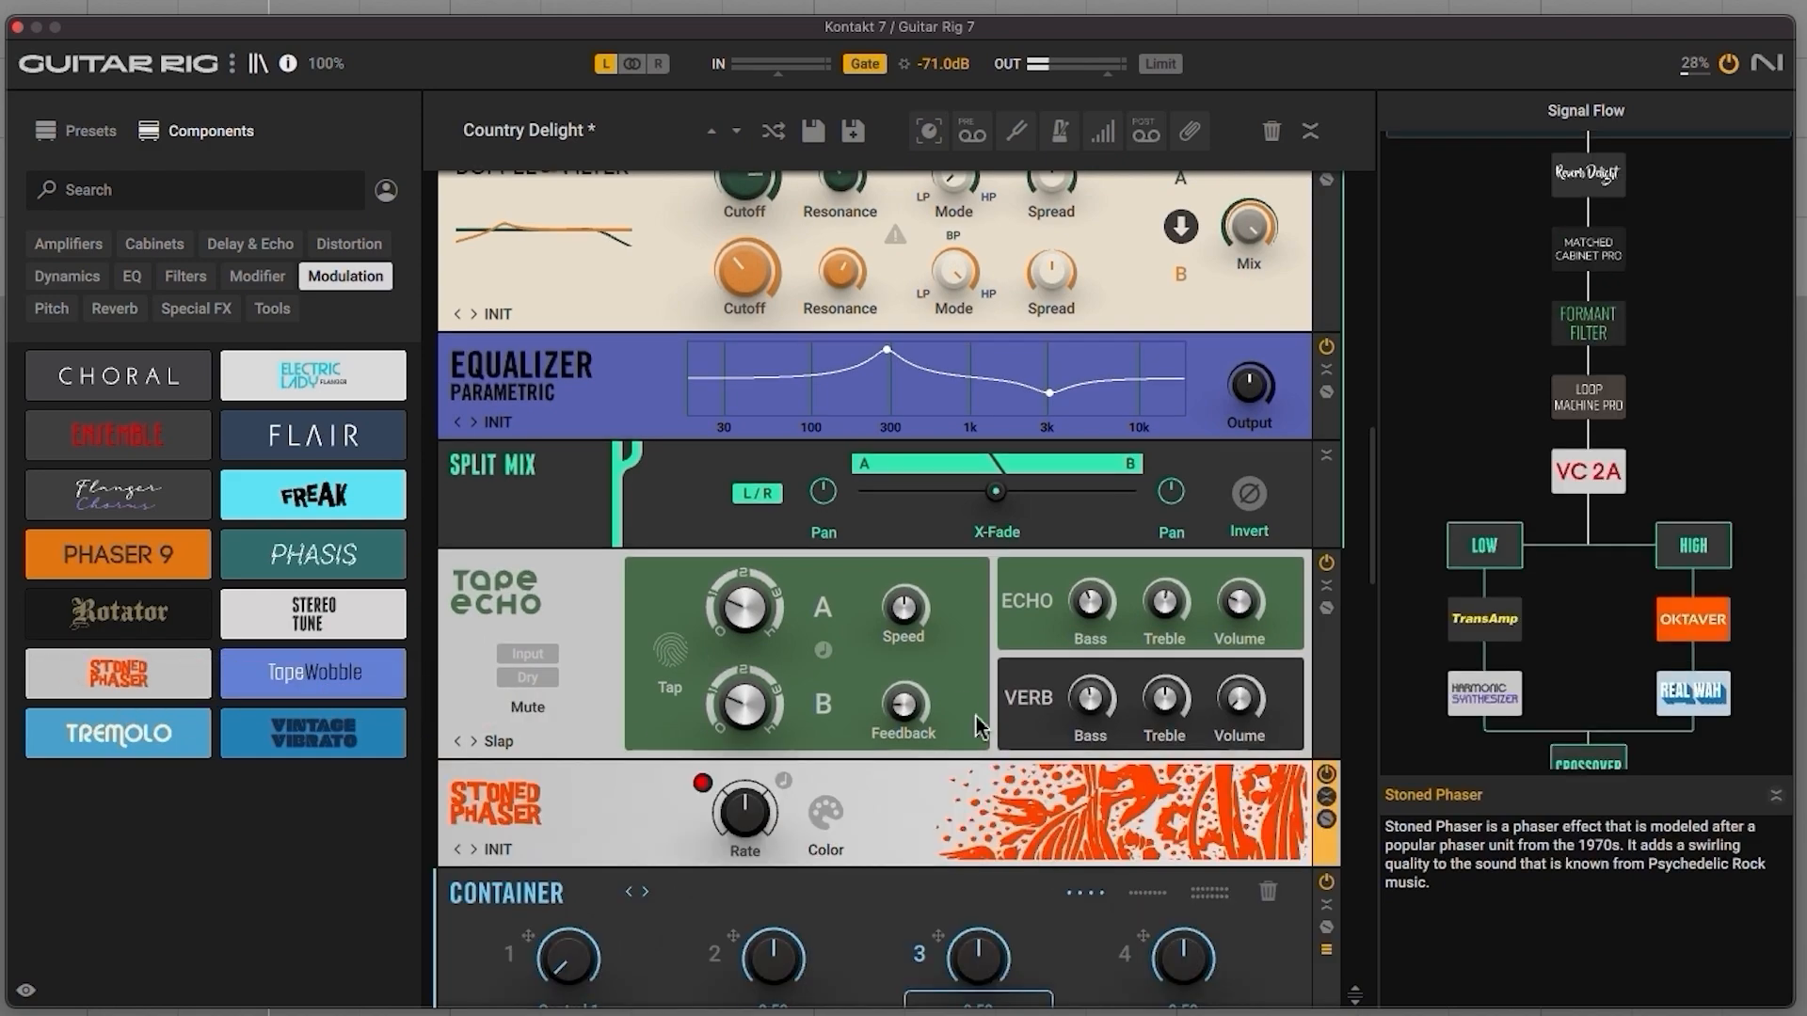
# Step: Browse YouTube, Reddit's r/guitarpedals and Reverb's Sound Recipes series for guitar effect-chain ideas
pyautogui.scroll(-15, 962, 702)
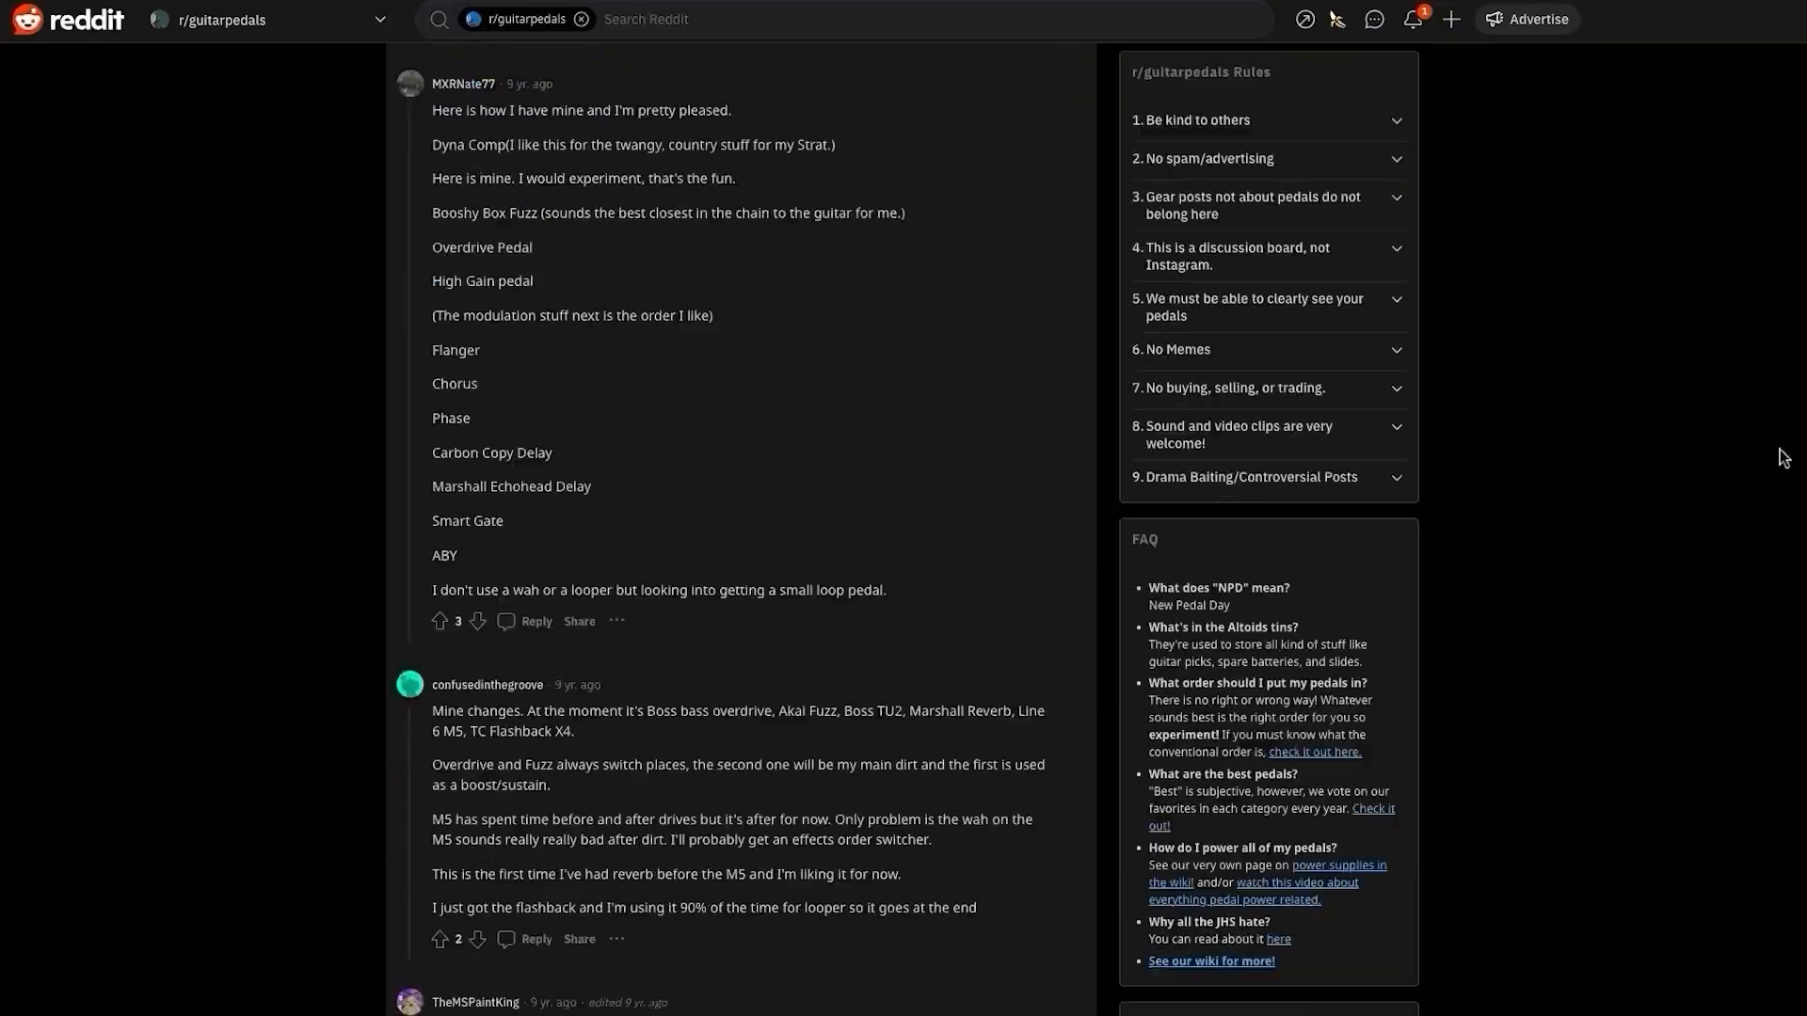
pyautogui.scroll(-6, 1735, 787)
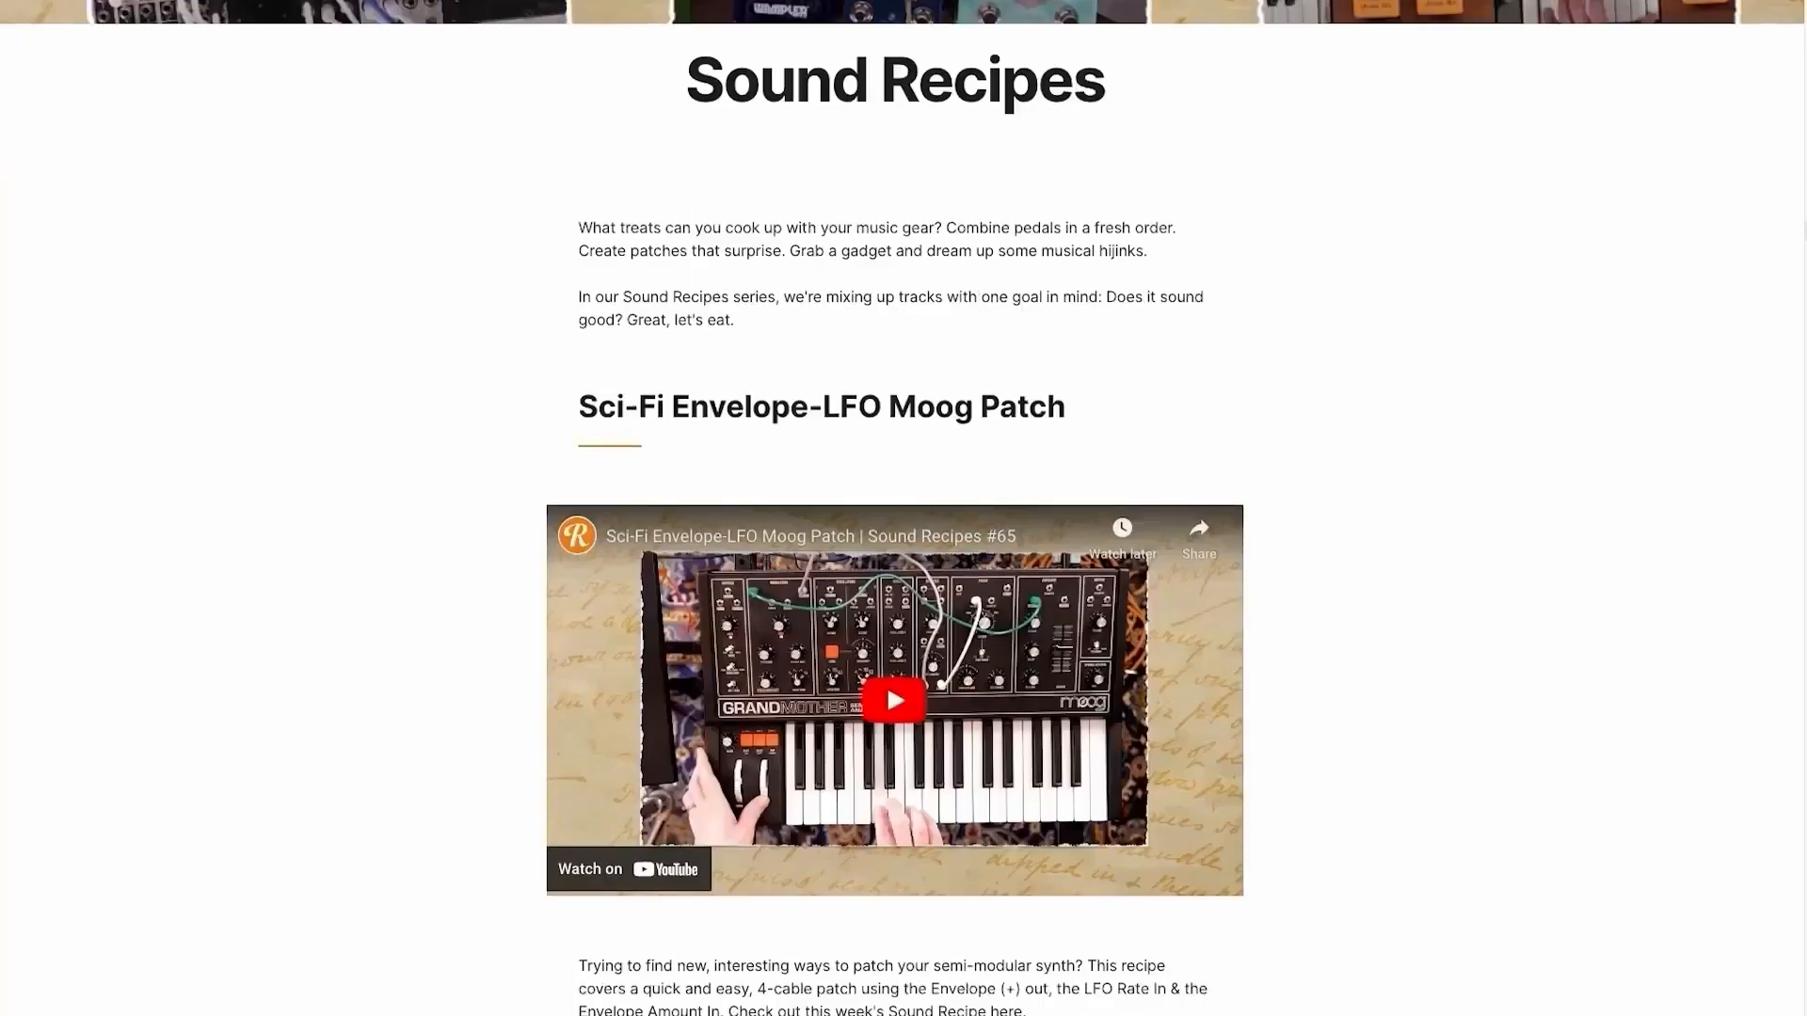
pyautogui.scroll(-3, 1791, 405)
pyautogui.scroll(-5, 1770, 490)
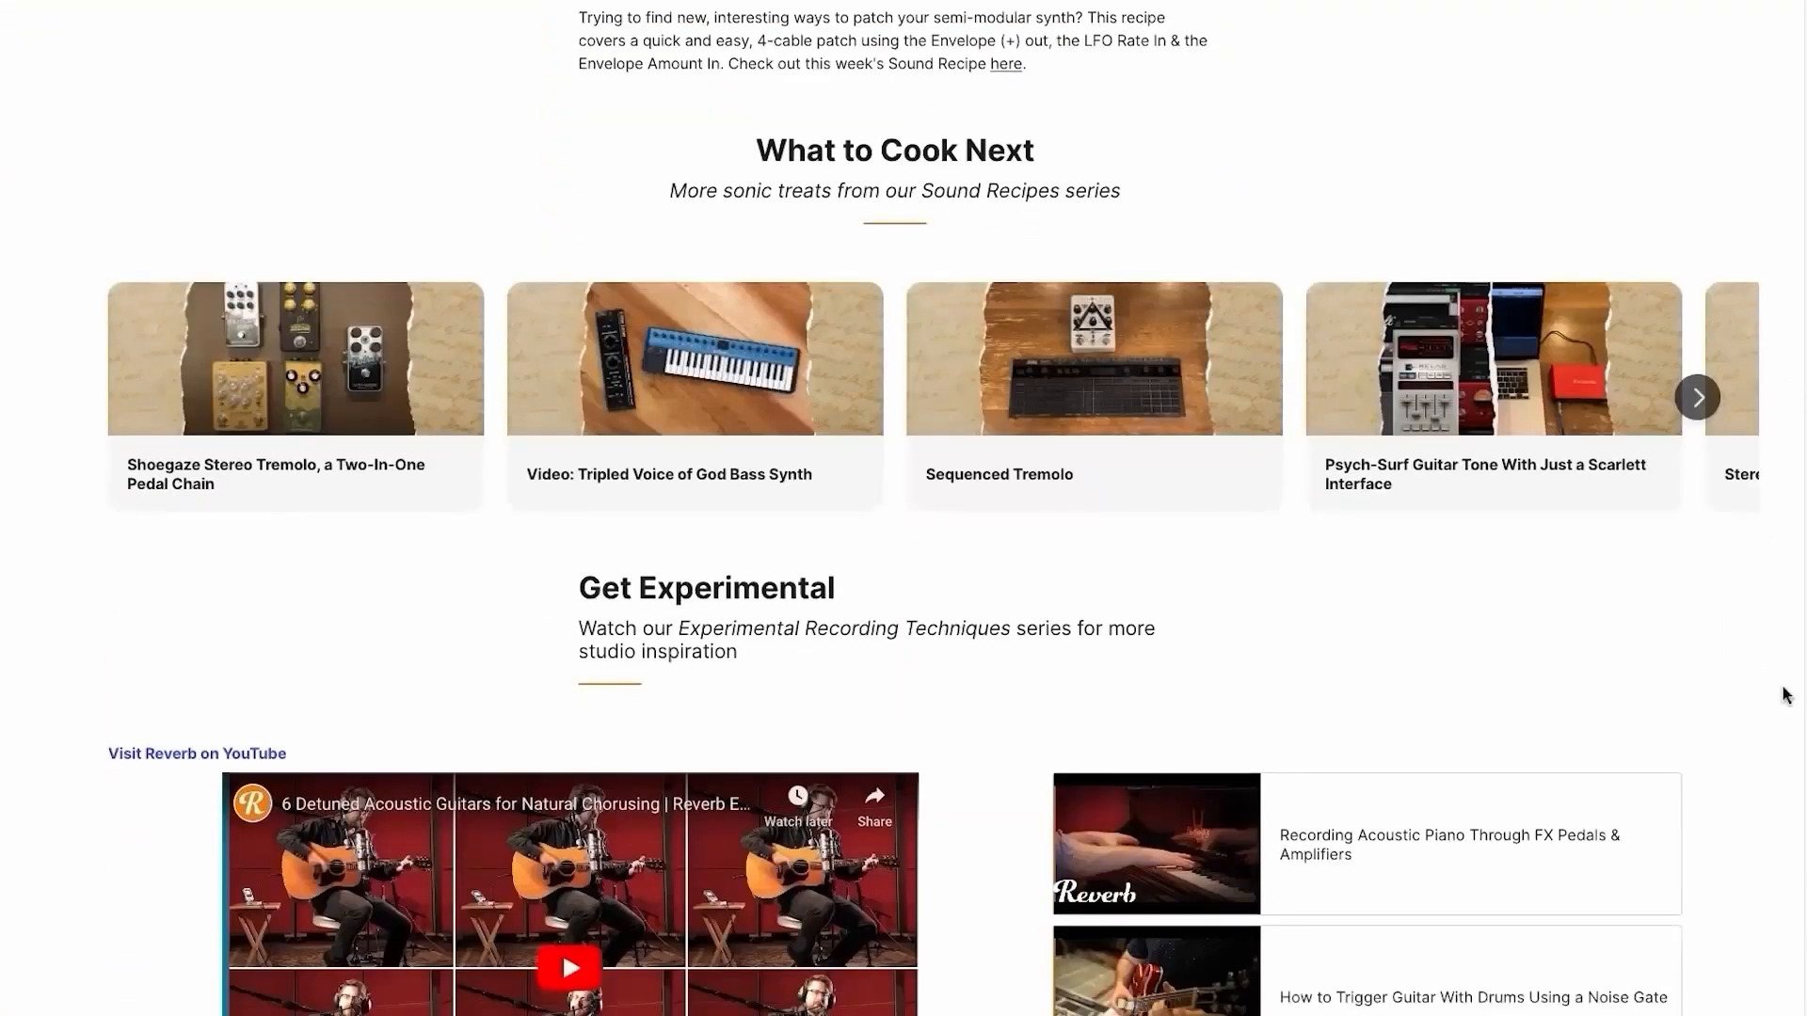
pyautogui.click(1699, 326)
pyautogui.click(1699, 327)
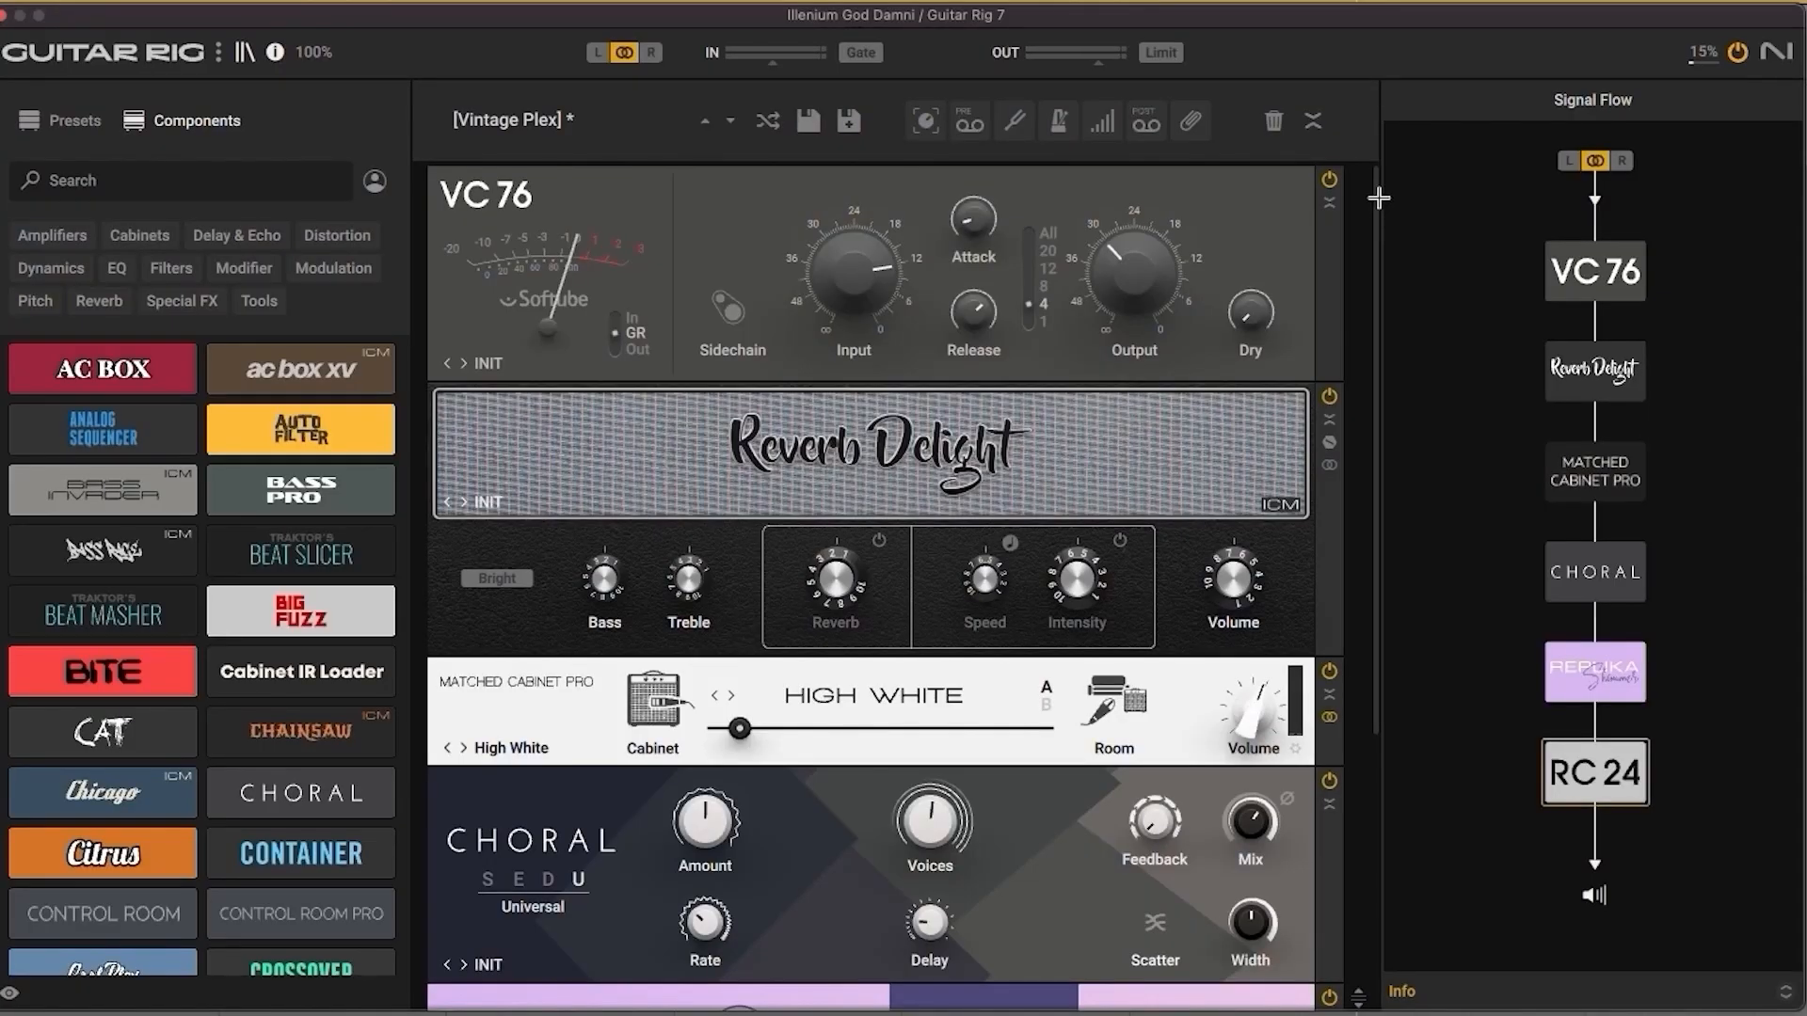
pyautogui.moveTo(1379, 198)
pyautogui.mouseDown()
pyautogui.moveTo(1370, 512)
pyautogui.moveTo(1405, 175)
pyautogui.mouseUp()
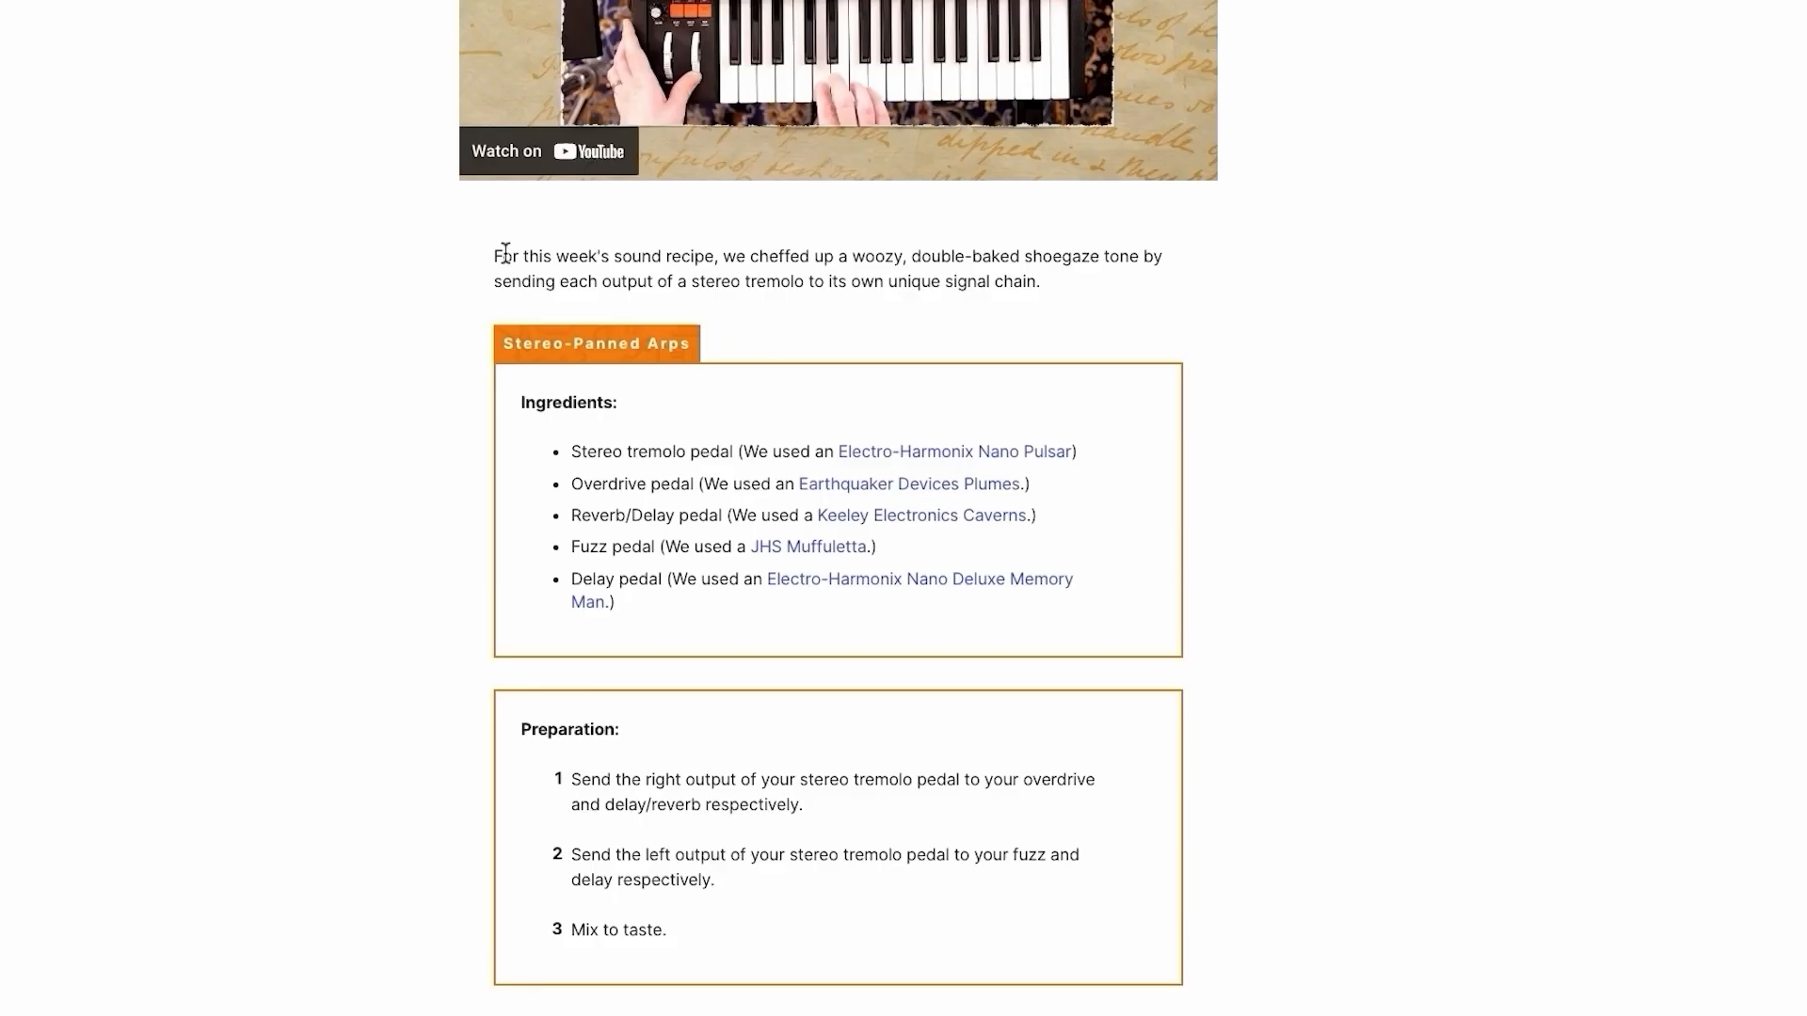
# Step: Read the ingredients and preparation steps of the shoegaze stereo tremolo sound recipe, highlighting the text
pyautogui.moveTo(506, 254); pyautogui.dragTo(991, 937)
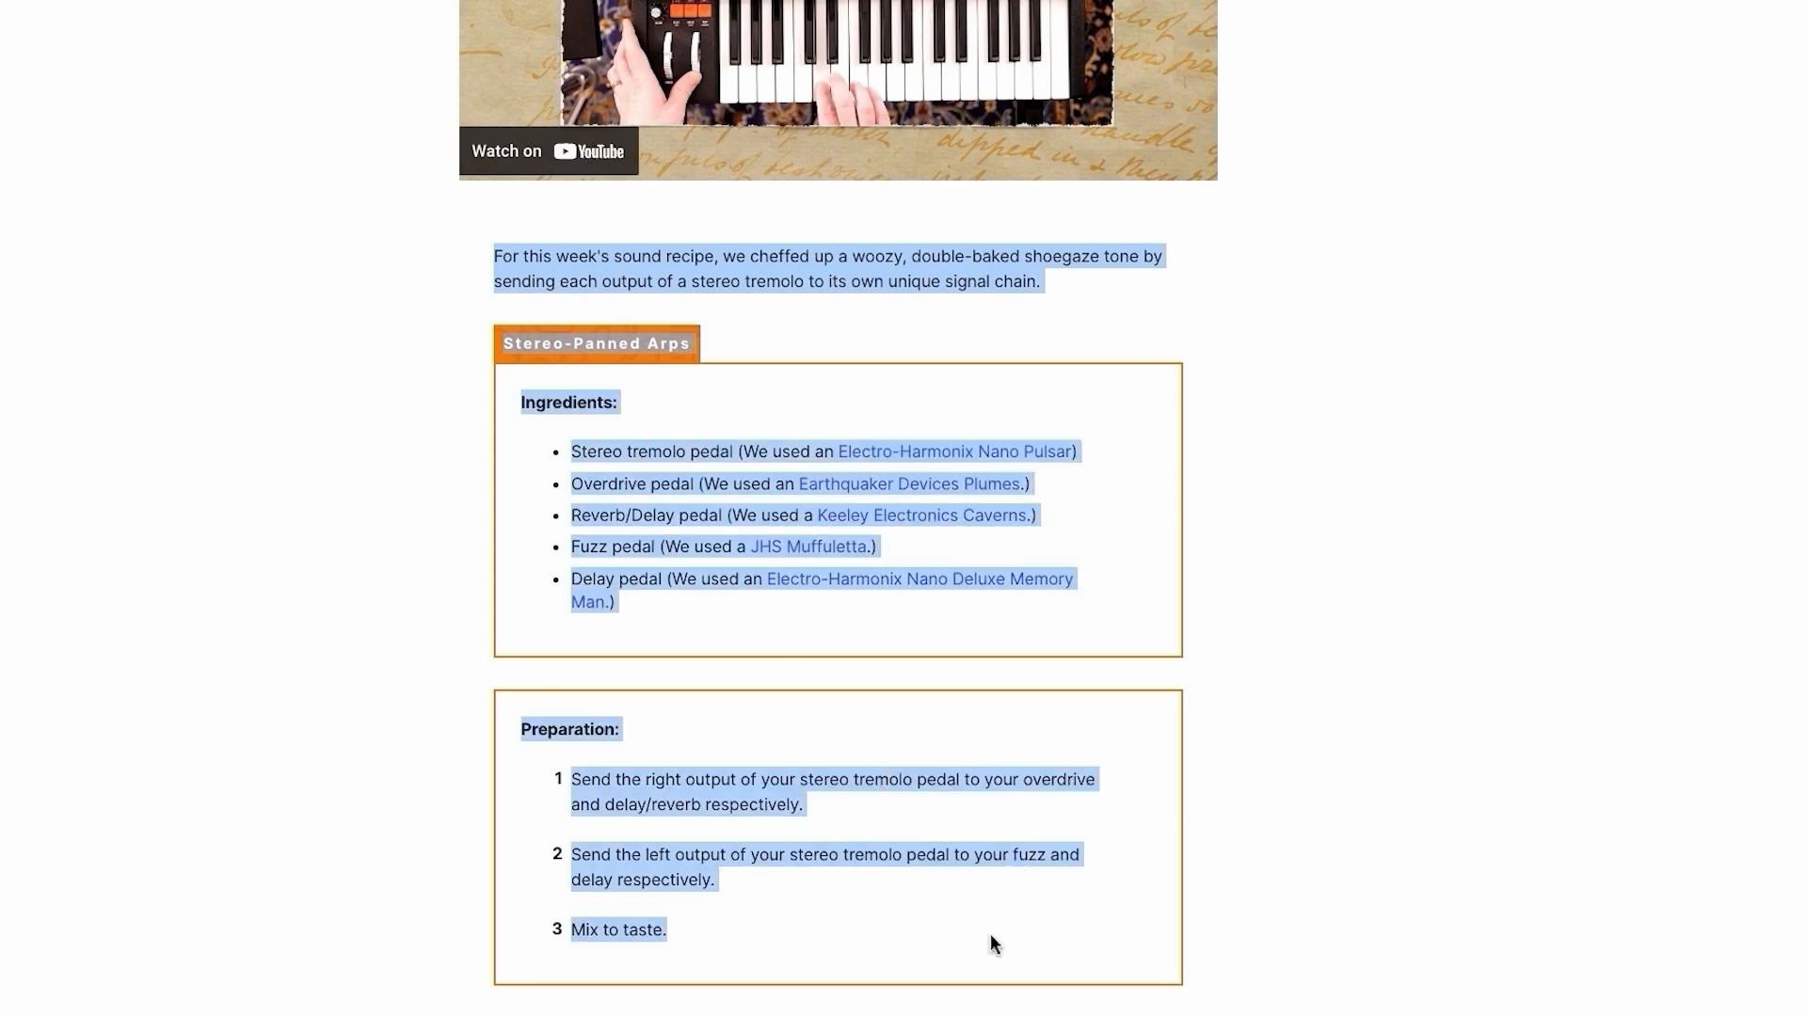
pyautogui.click(1318, 902)
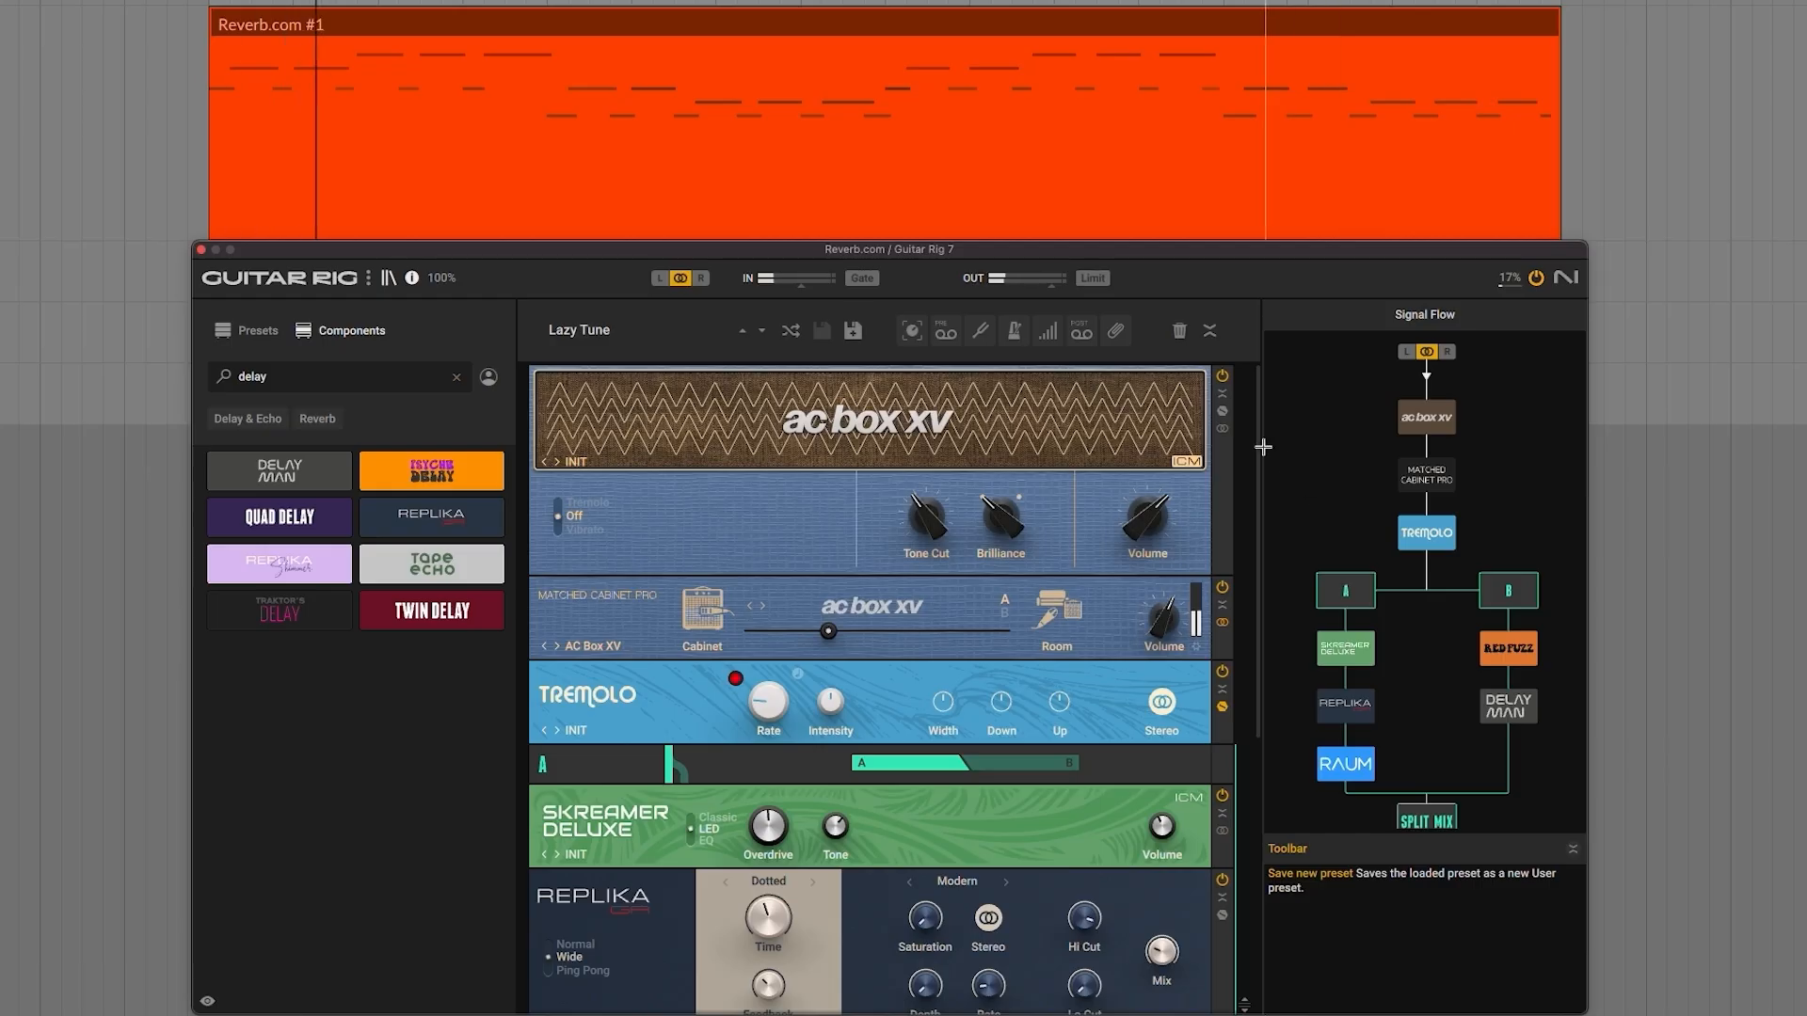
pyautogui.moveTo(1260, 433)
pyautogui.mouseDown()
pyautogui.moveTo(1251, 649)
pyautogui.moveTo(1258, 380)
pyautogui.moveTo(1257, 431)
pyautogui.mouseUp()
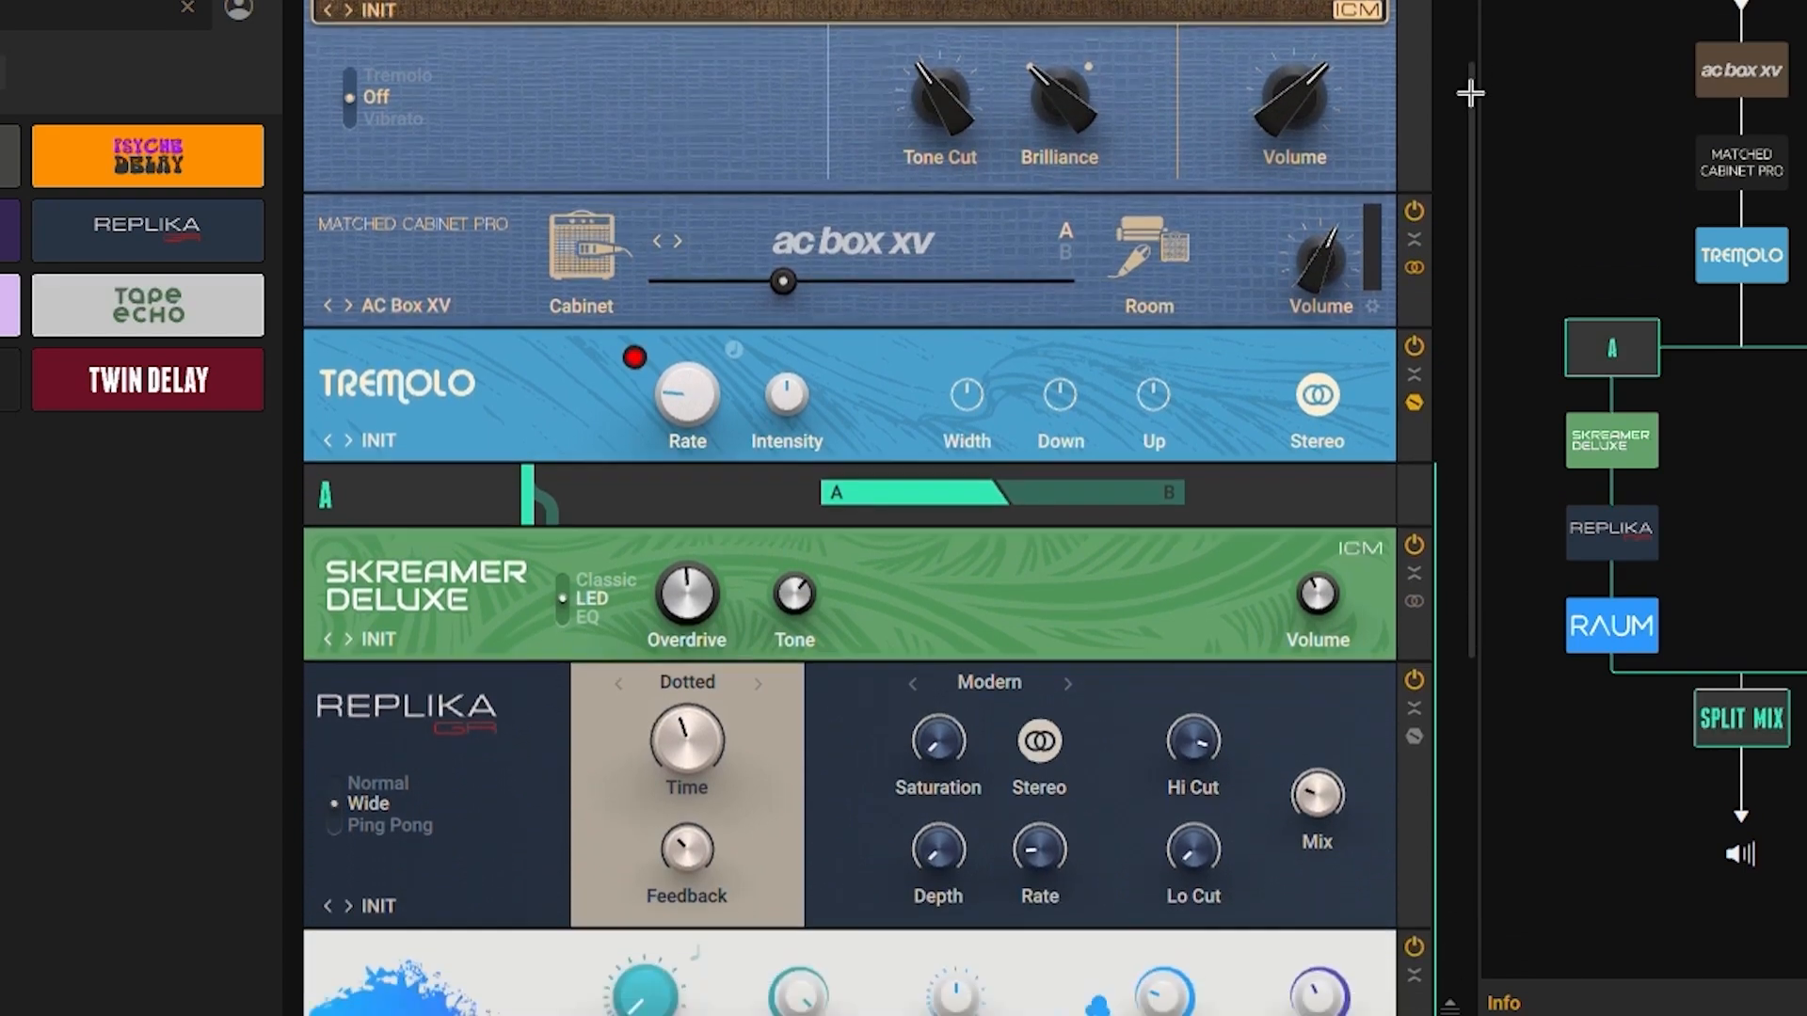
pyautogui.moveTo(1470, 93); pyautogui.dragTo(1464, 395)
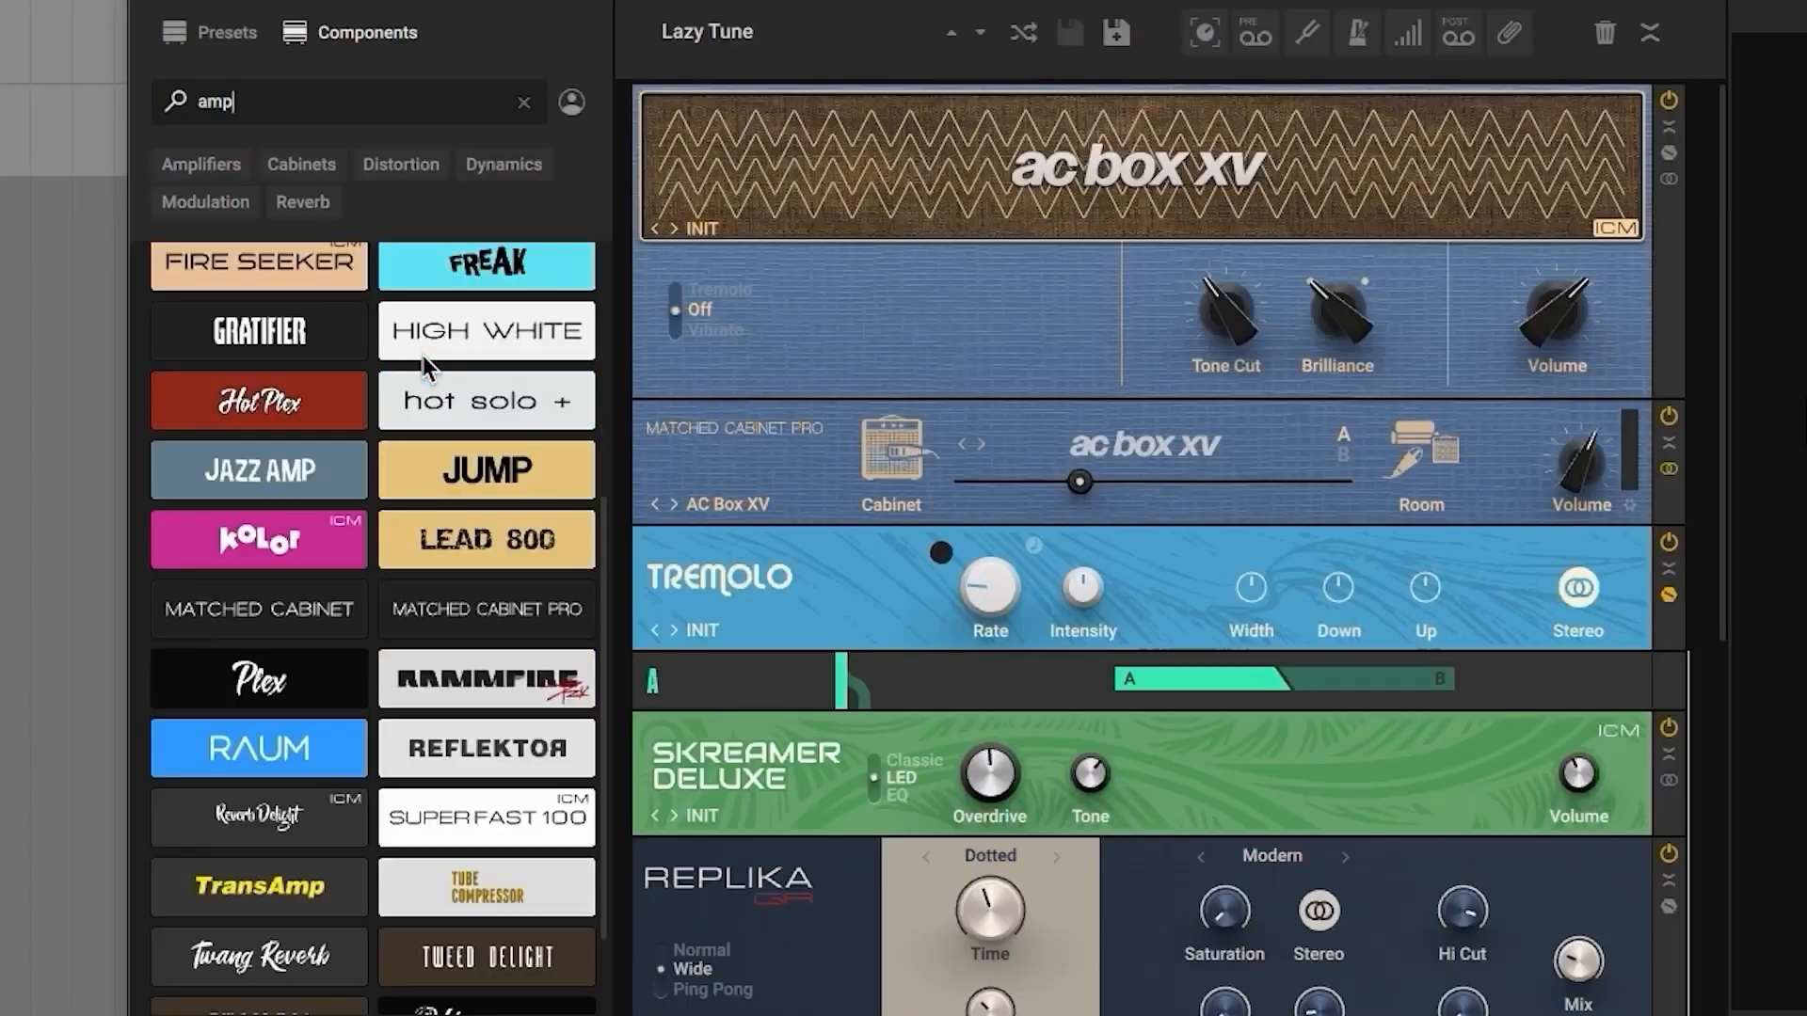
# Step: Look through the components found for "amp" and narrow them to the Amplifiers category
pyautogui.scroll(-2, 426, 365)
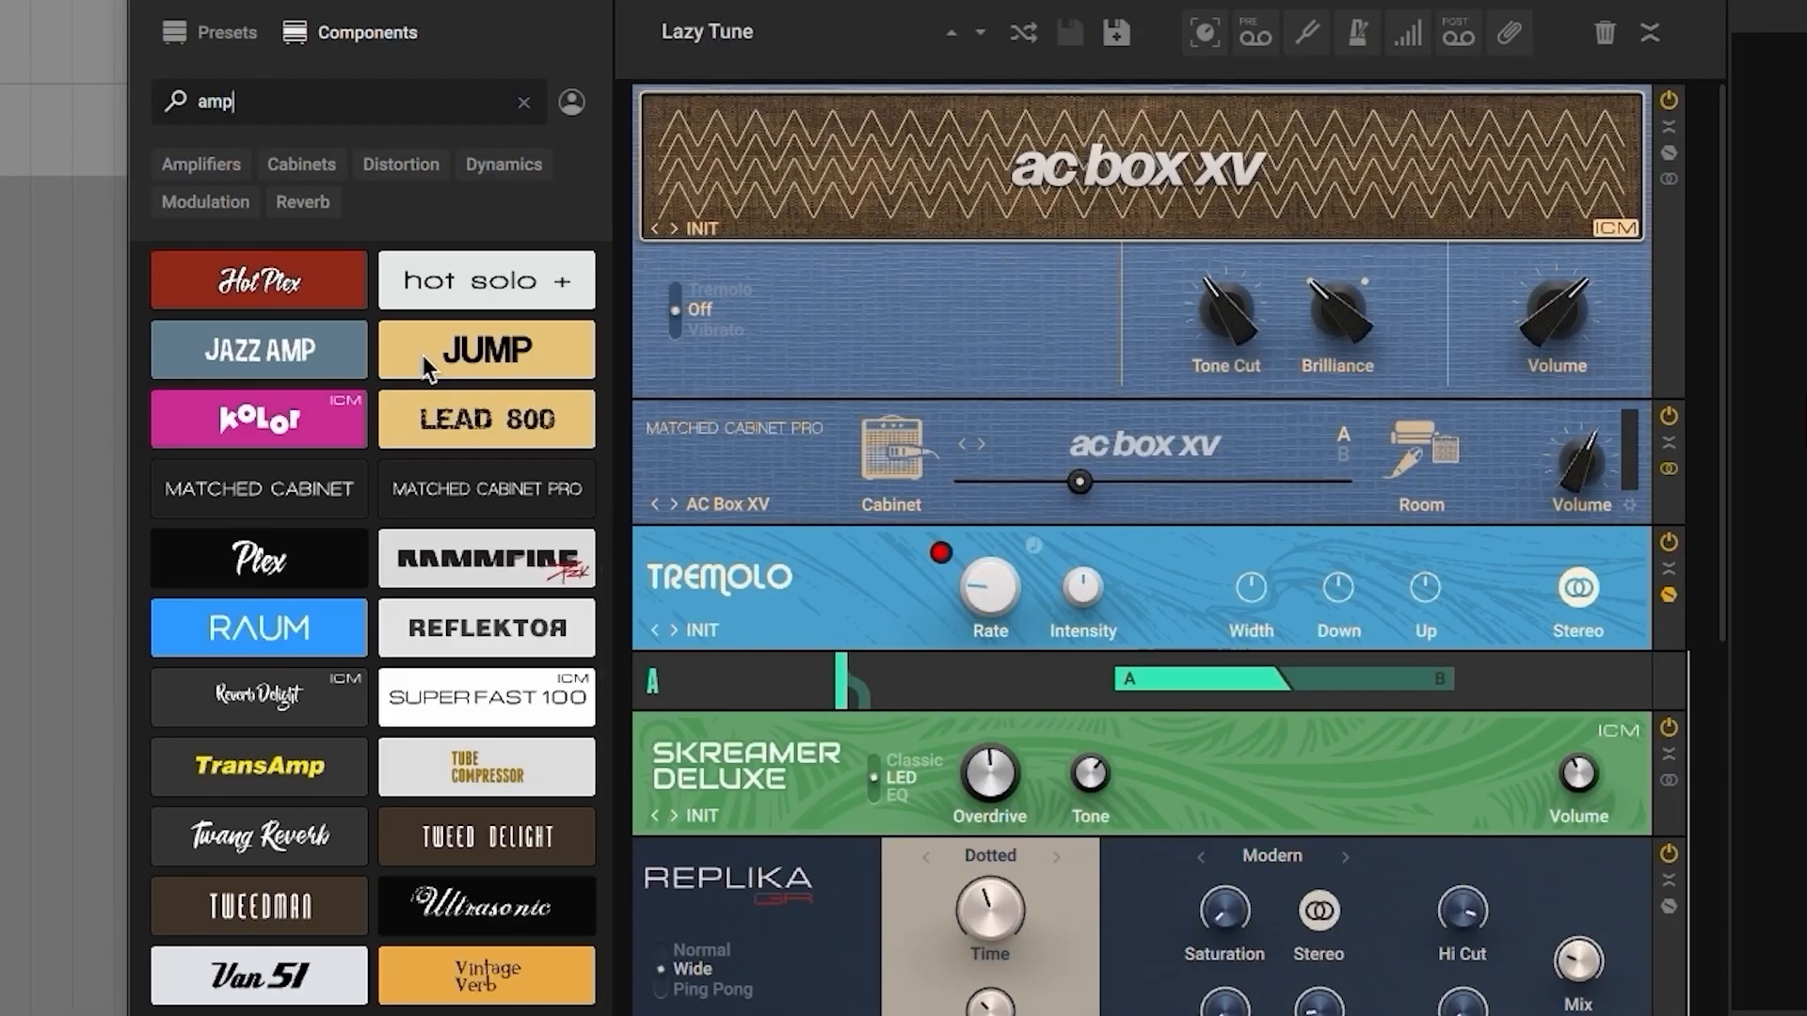
pyautogui.scroll(3, 420, 353)
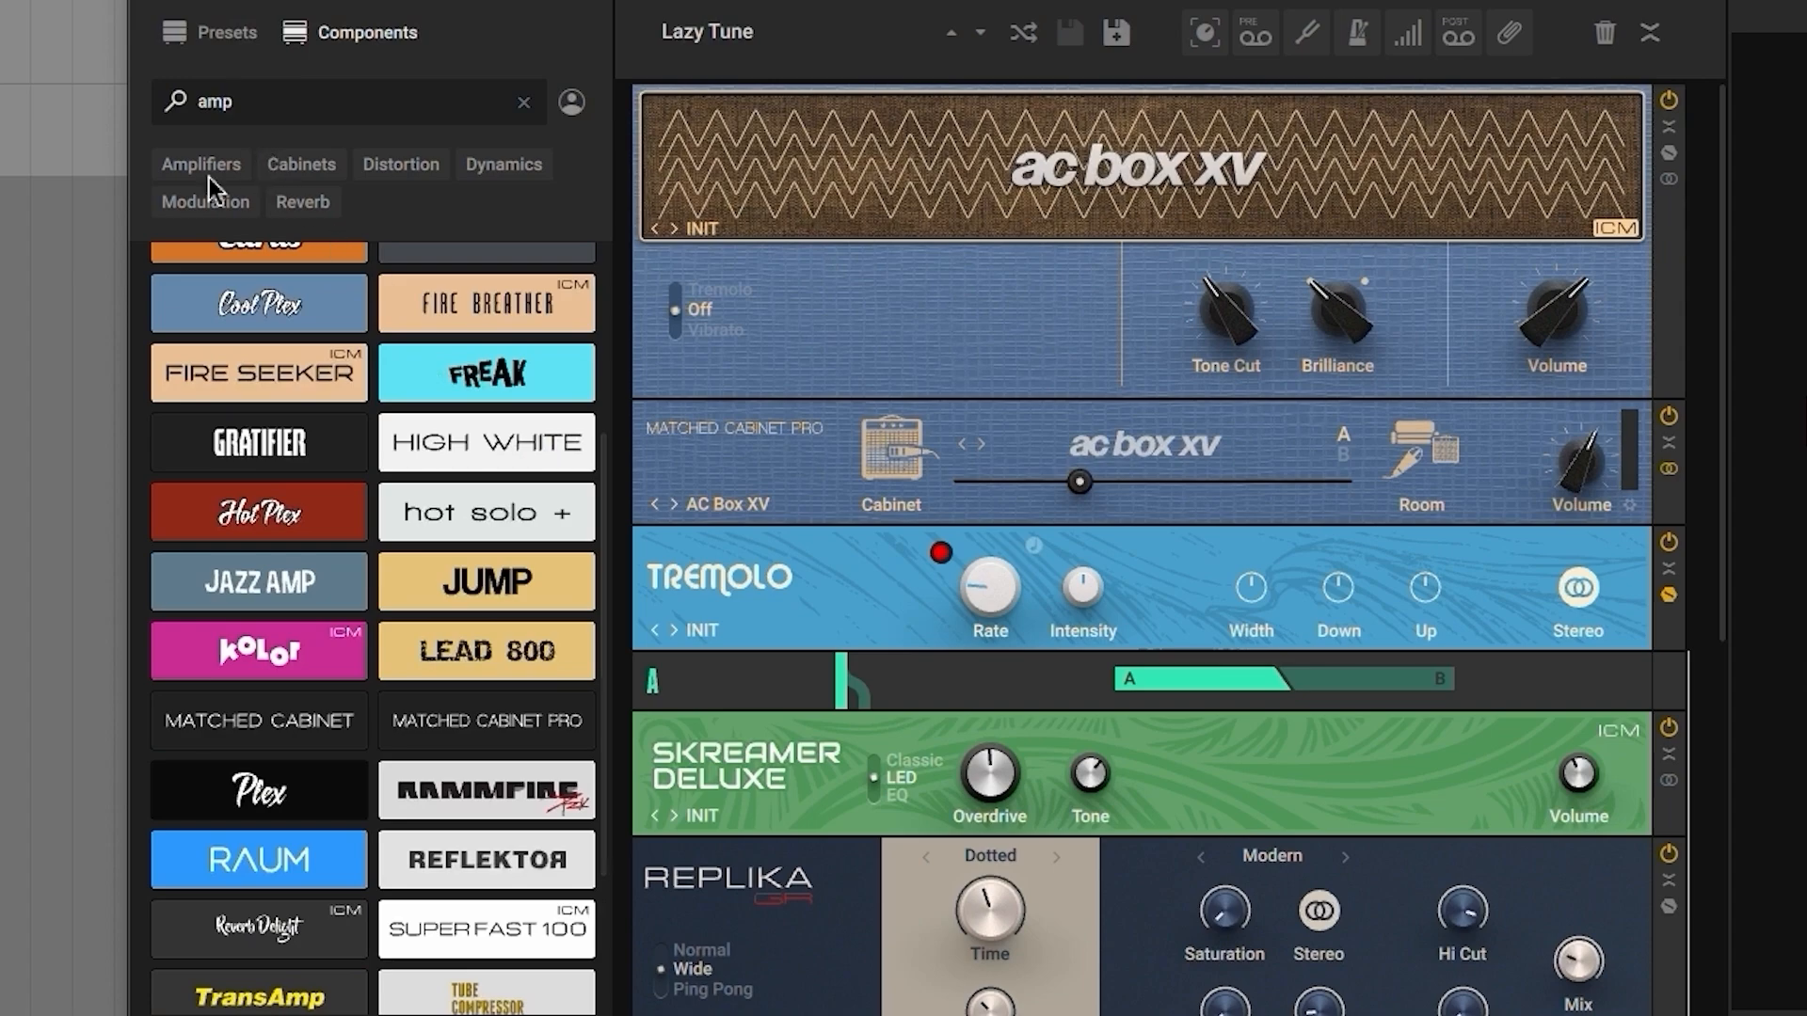
pyautogui.click(205, 169)
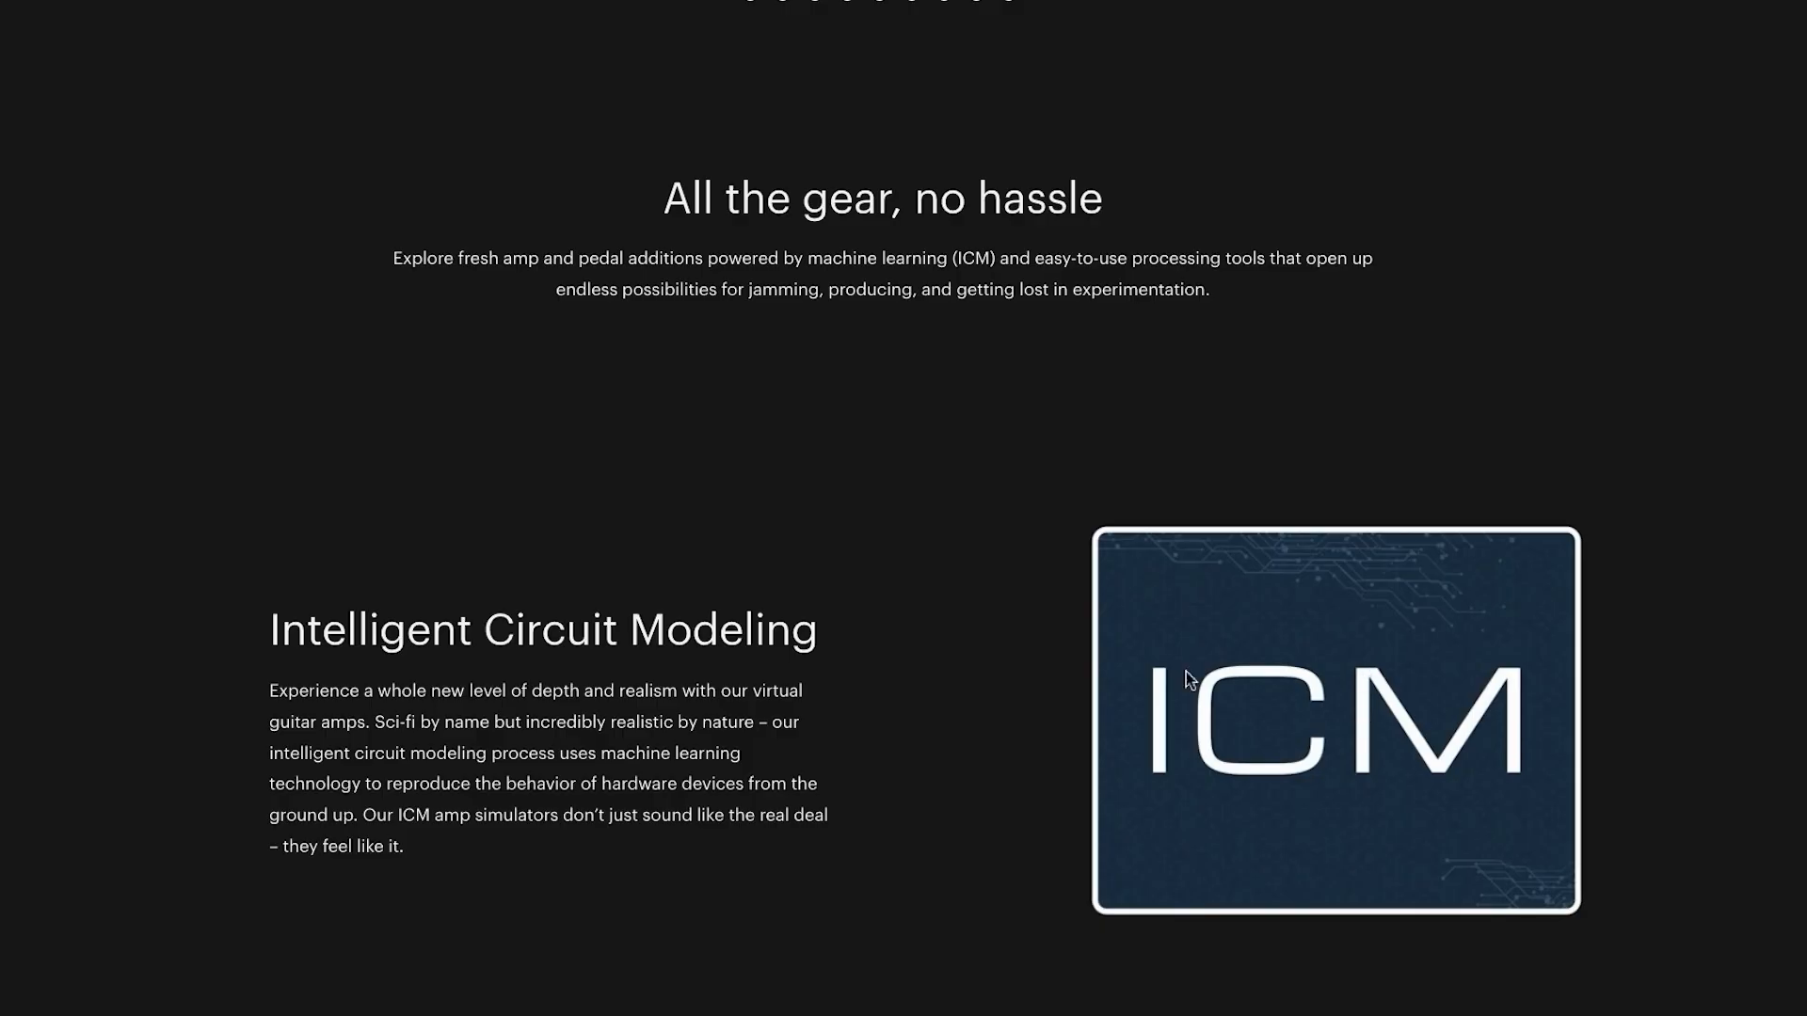
# Step: Read the Intelligent Circuit Modeling description on the product web page, highlighting its text
pyautogui.moveTo(272, 632); pyautogui.dragTo(474, 864)
pyautogui.click(530, 868)
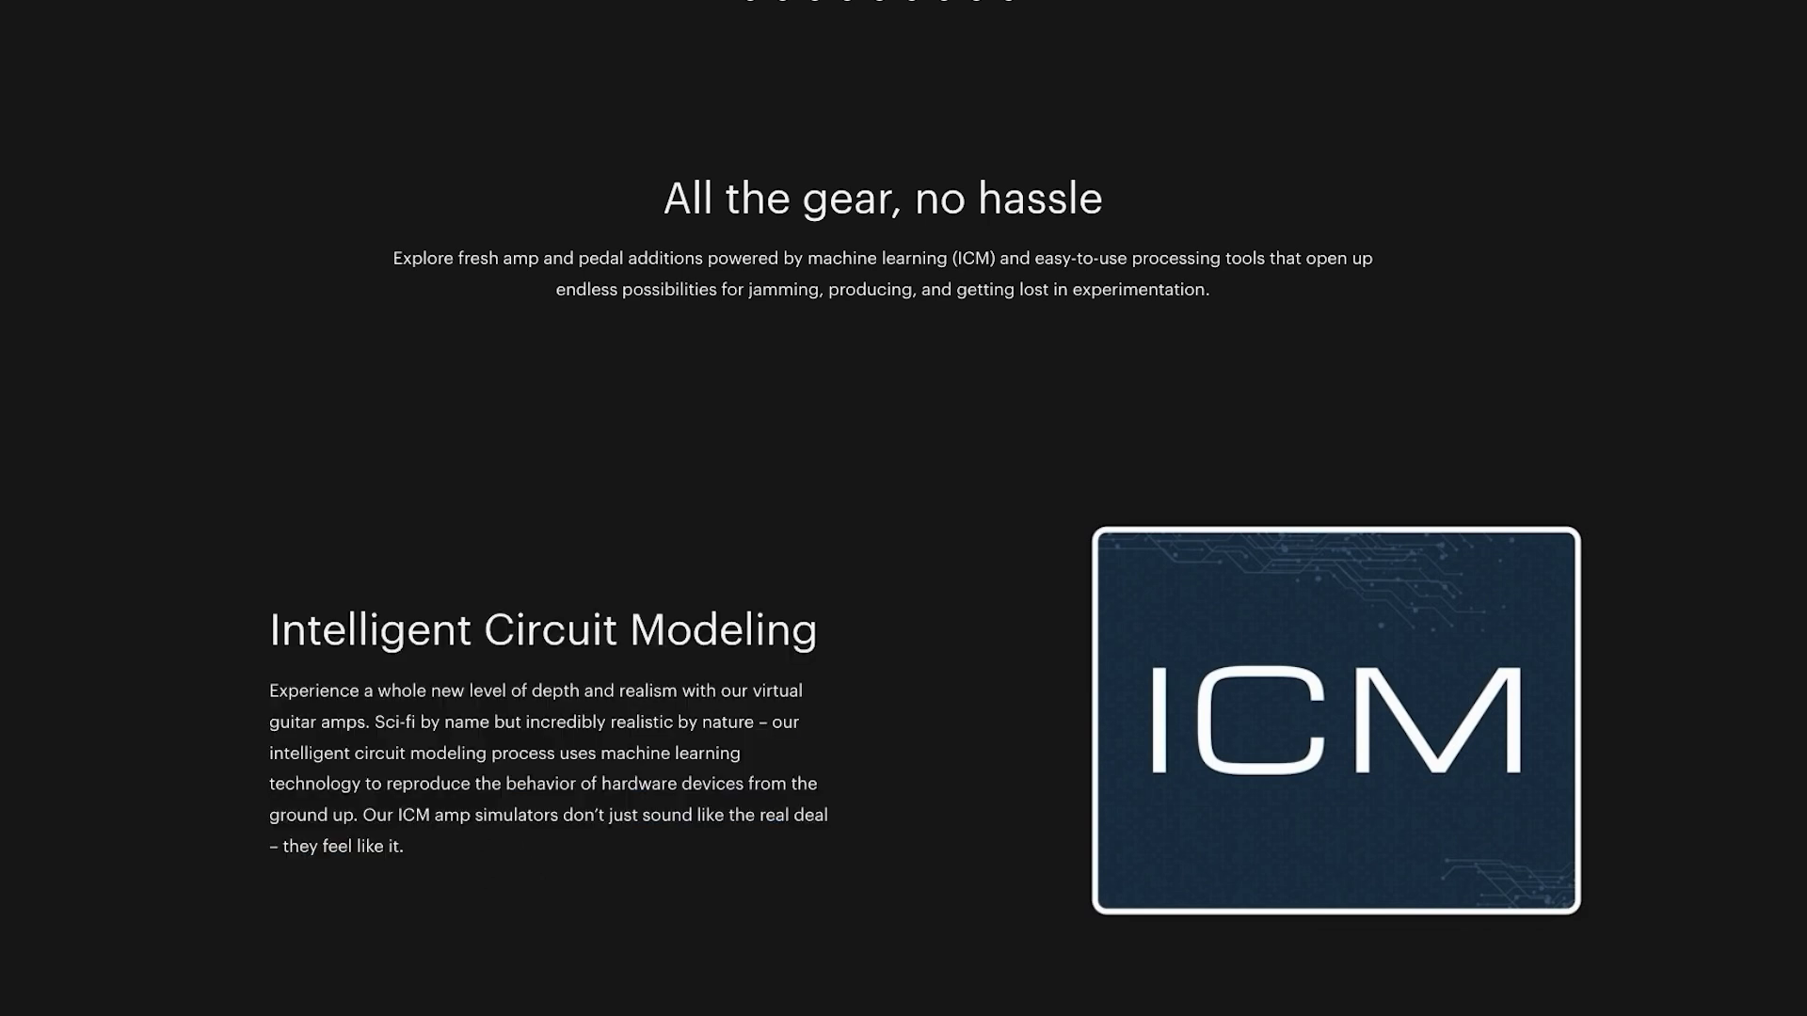